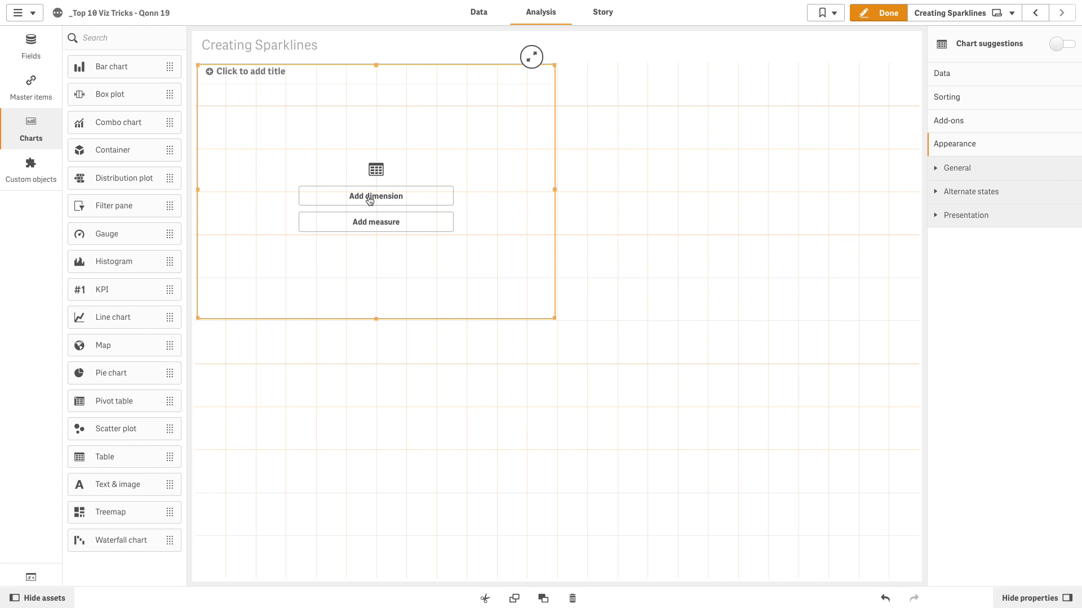
Add CategoryName as the table's dimension and Sum(Sales) as a measure.
{"action": "left_click", "coordinate": [369, 198]}
{"action": "type", "text": "Cate"}
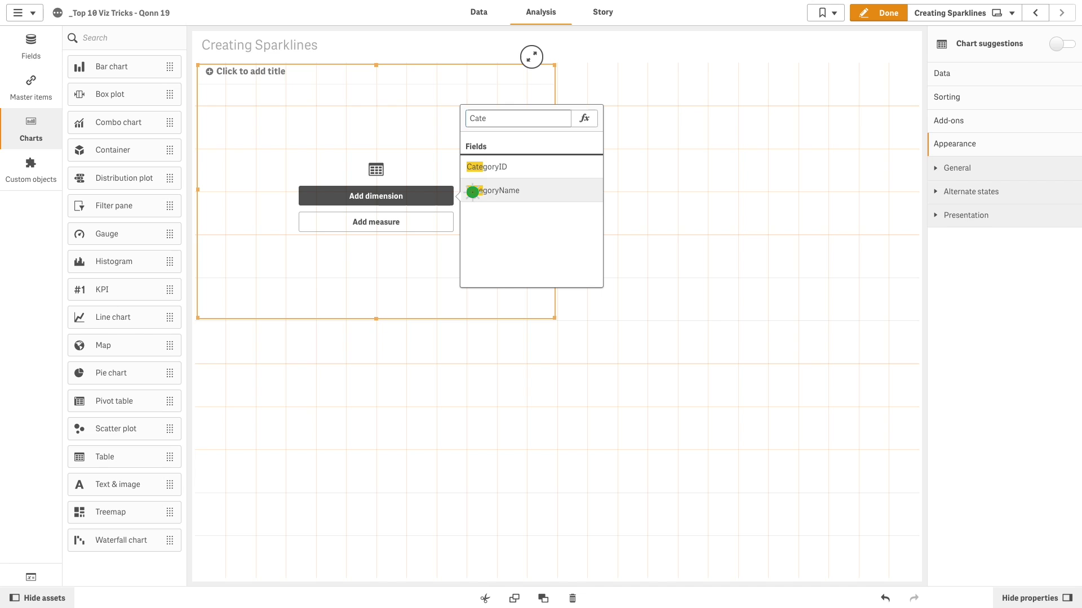
{"action": "left_click", "coordinate": [473, 190]}
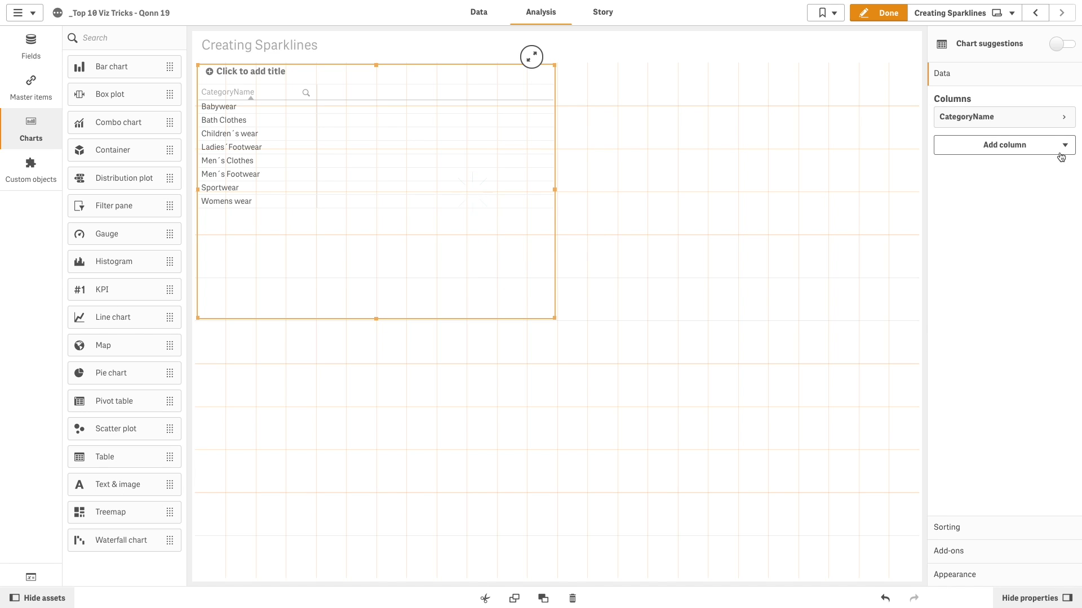
{"action": "left_click", "coordinate": [1061, 149]}
{"action": "left_click", "coordinate": [1001, 202]}
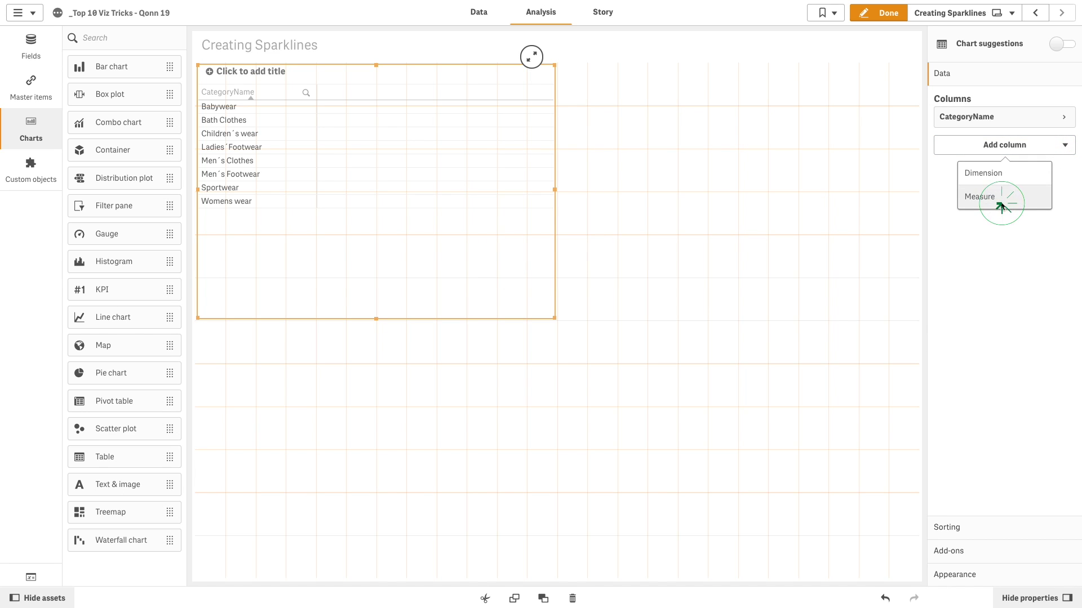
{"action": "type", "text": "Sales"}
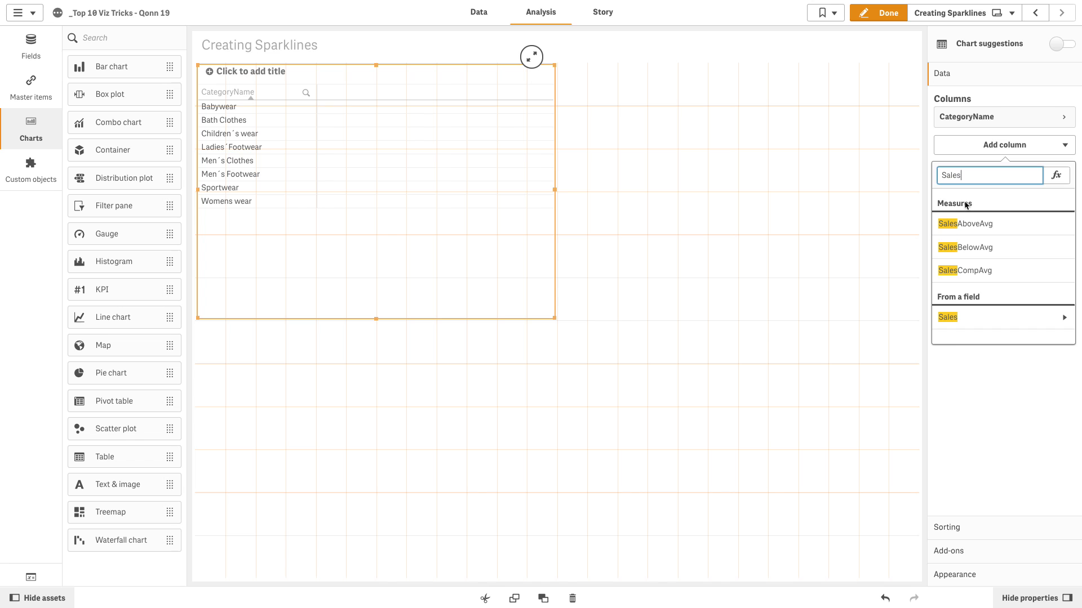
{"action": "left_click", "coordinate": [971, 323]}
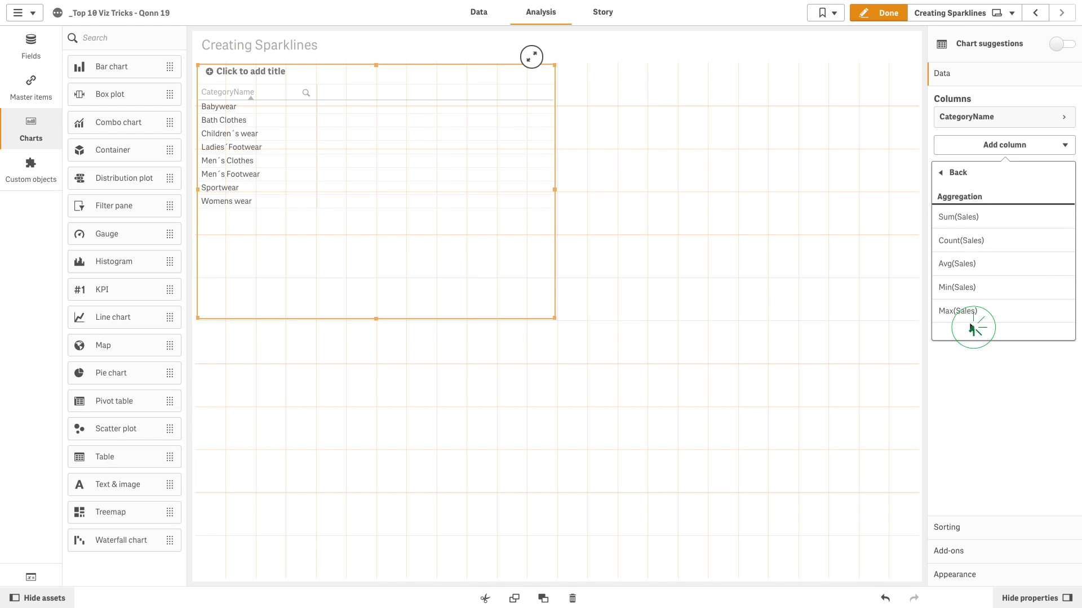
{"action": "left_click", "coordinate": [974, 221]}
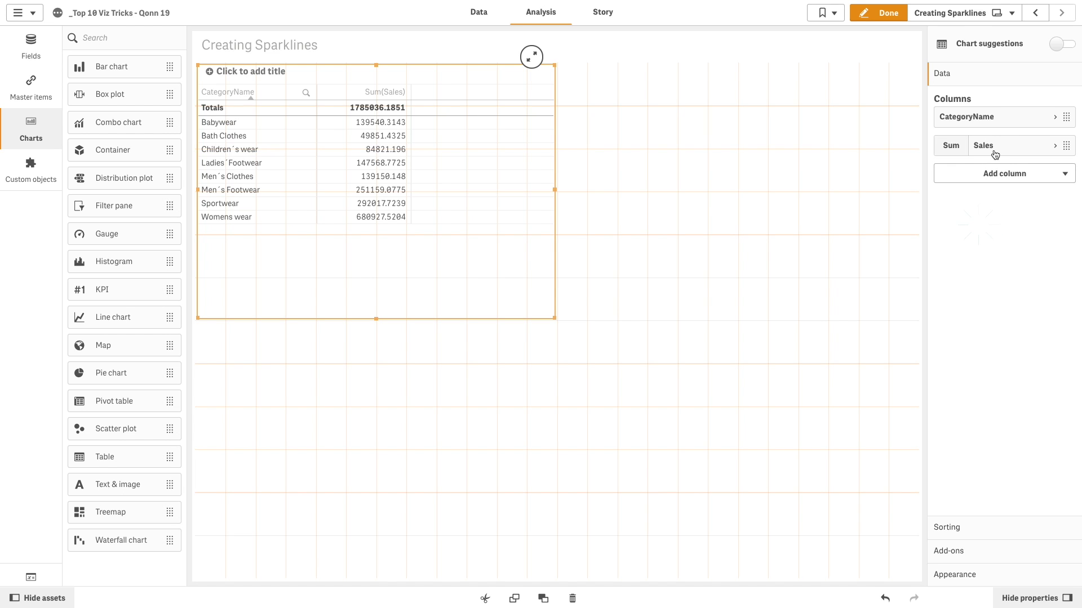
Format the measure as Number 1,000 and label it Sales.
{"action": "left_click", "coordinate": [995, 154]}
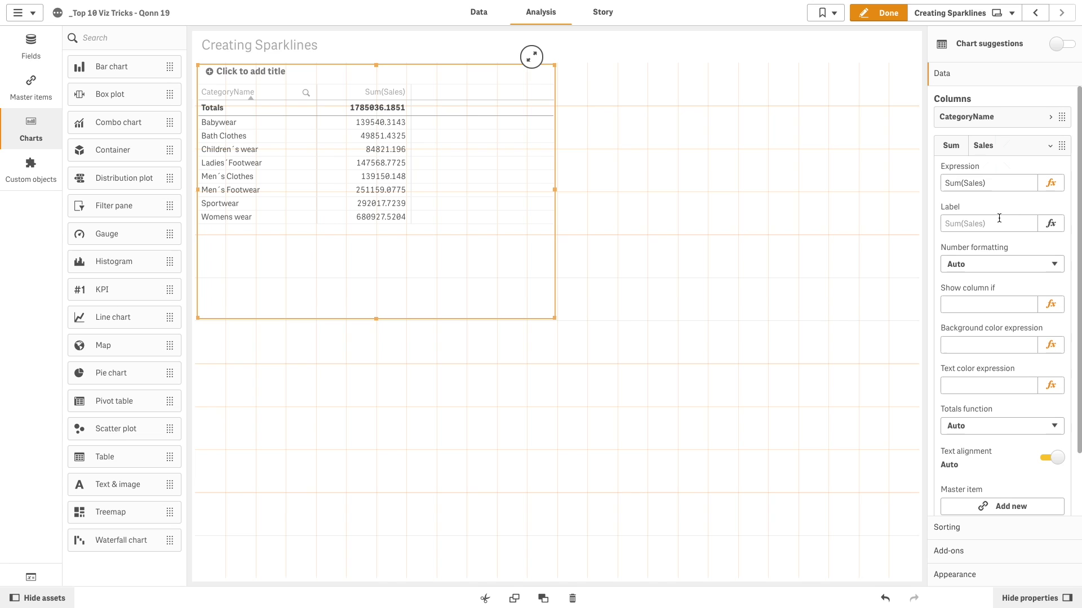
{"action": "left_click", "coordinate": [994, 265]}
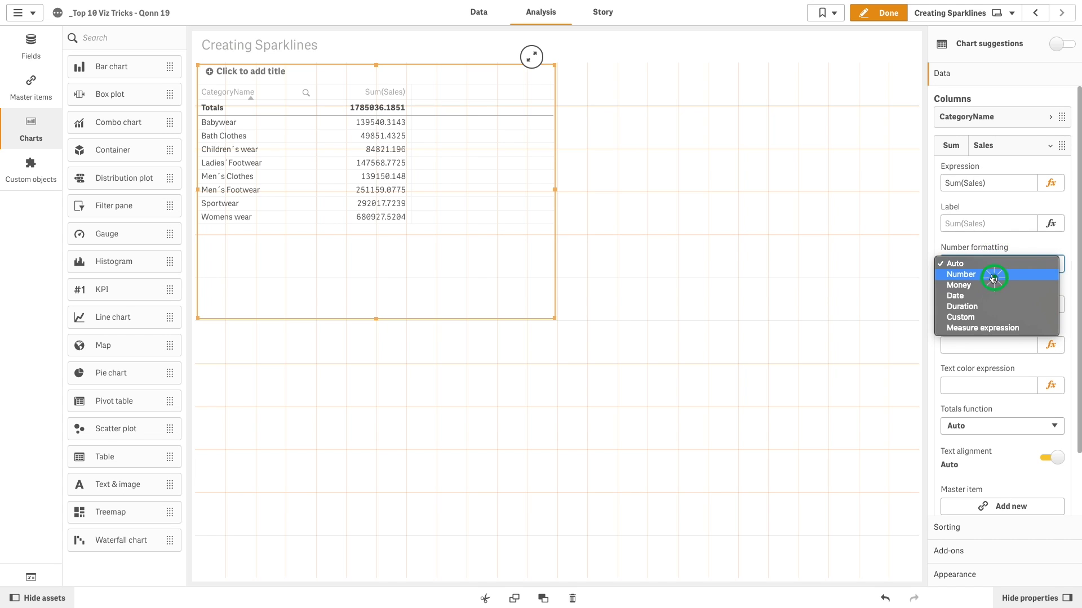
{"action": "left_click", "coordinate": [993, 275]}
{"action": "left_click", "coordinate": [993, 327]}
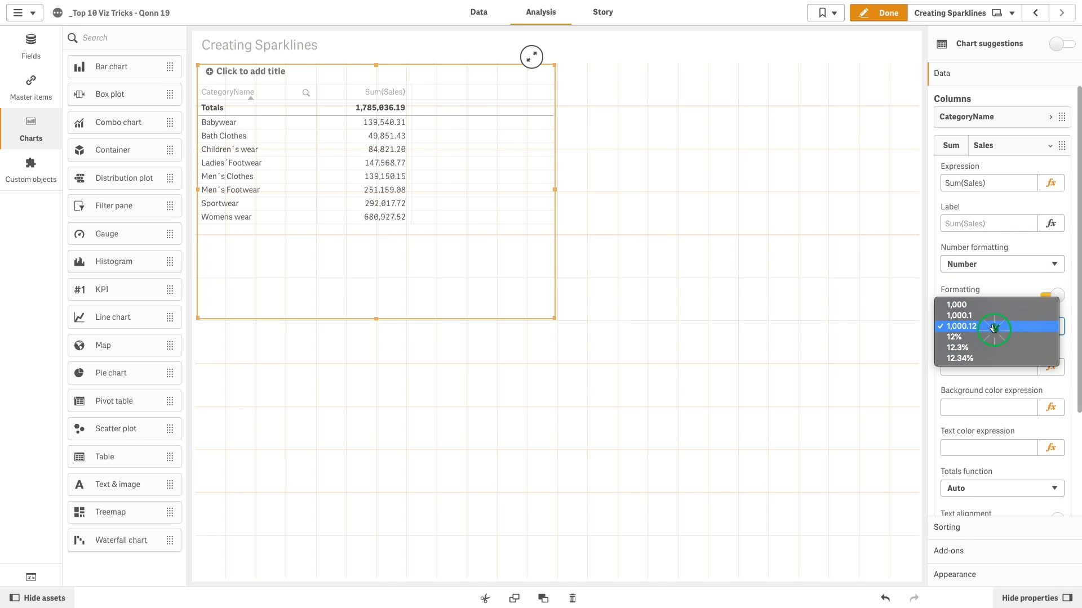
{"action": "left_click", "coordinate": [994, 306]}
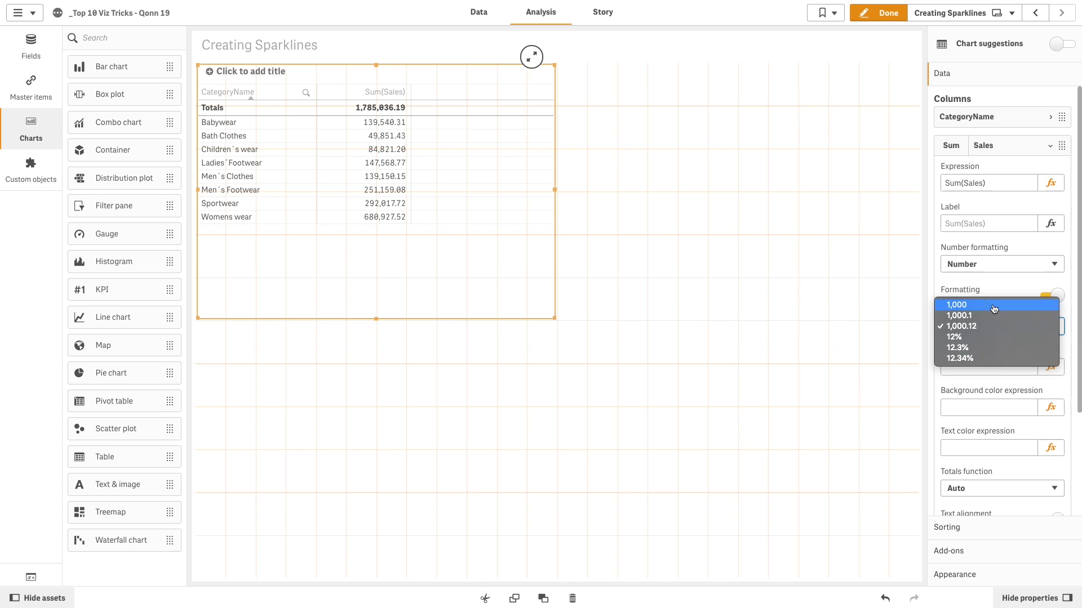
{"action": "left_click", "coordinate": [989, 223]}
{"action": "type", "text": "Sales"}
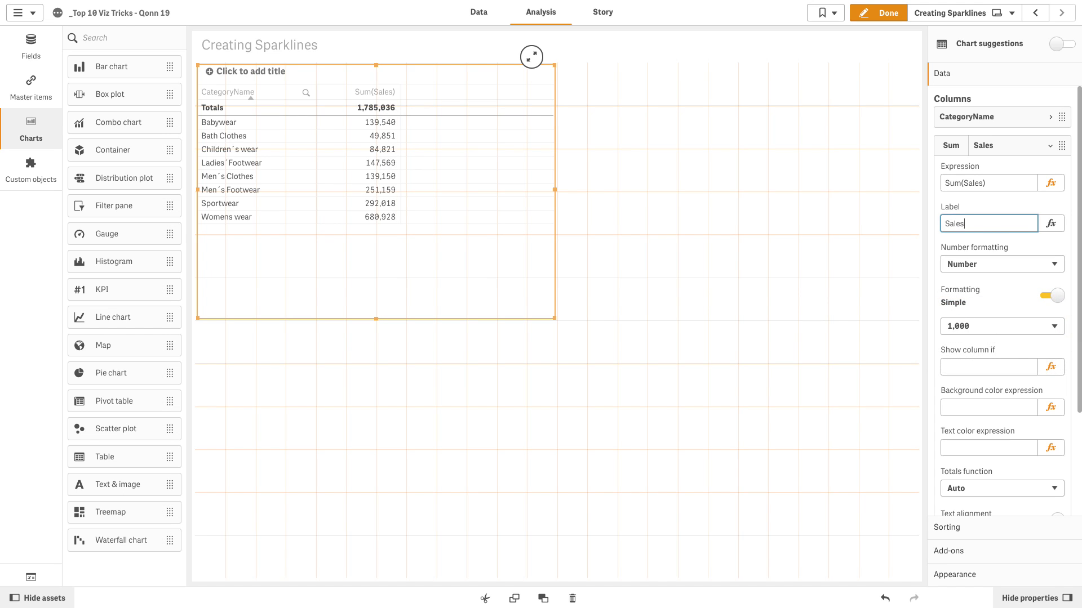
{"action": "left_click", "coordinate": [1017, 149]}
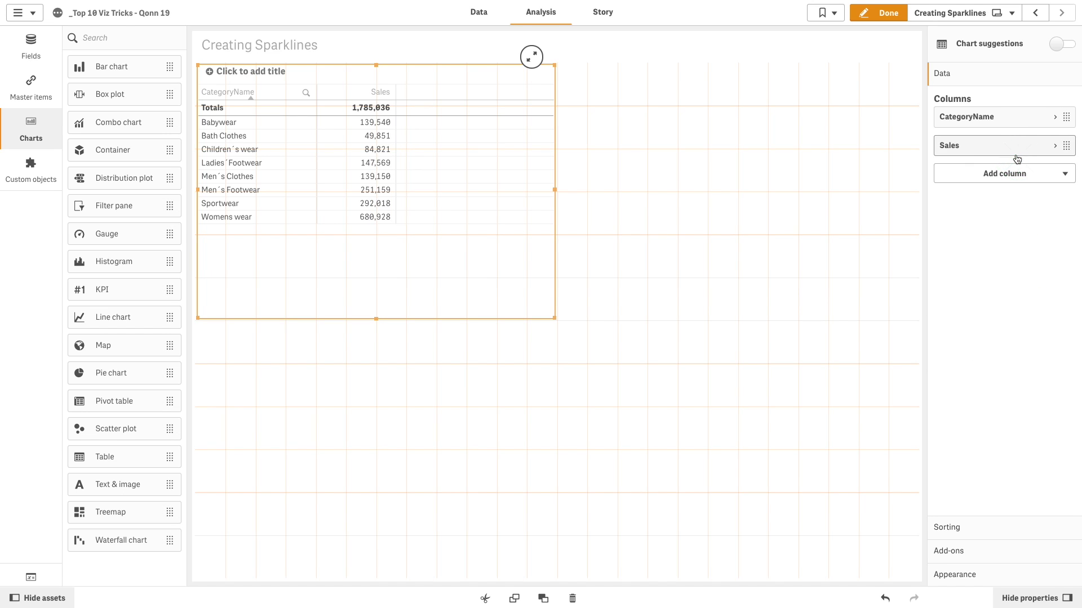
Begin a new measure expression: concat(aggr(pick(ceil(...)*6), ...)) mapping monthly sales to bar characters.
{"action": "left_click", "coordinate": [1014, 175]}
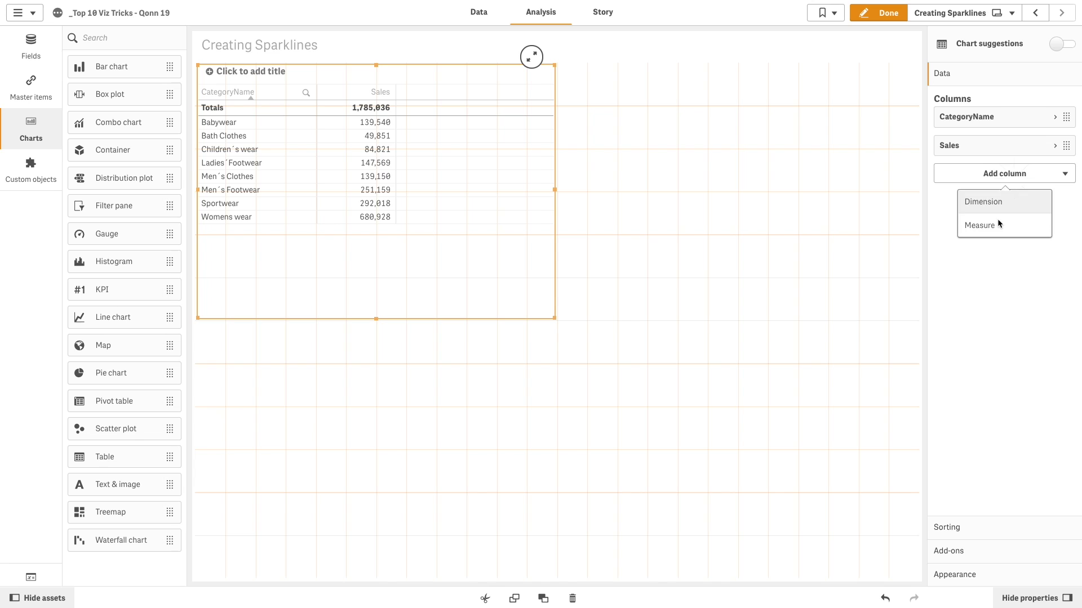
{"action": "left_click", "coordinate": [994, 228]}
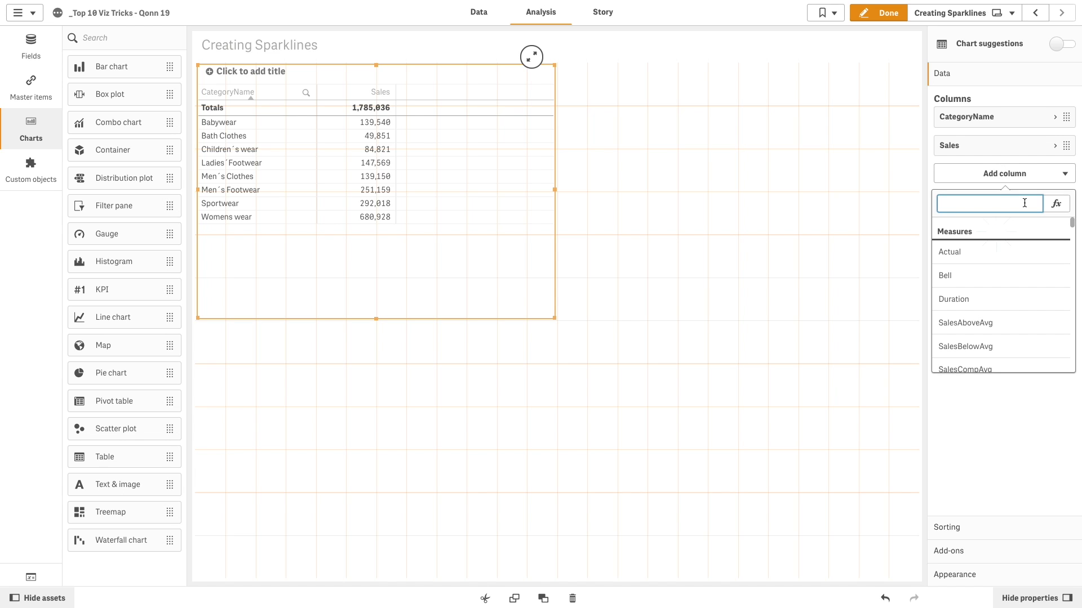
{"action": "left_click", "coordinate": [1053, 205]}
{"action": "type", "text": "concat"}
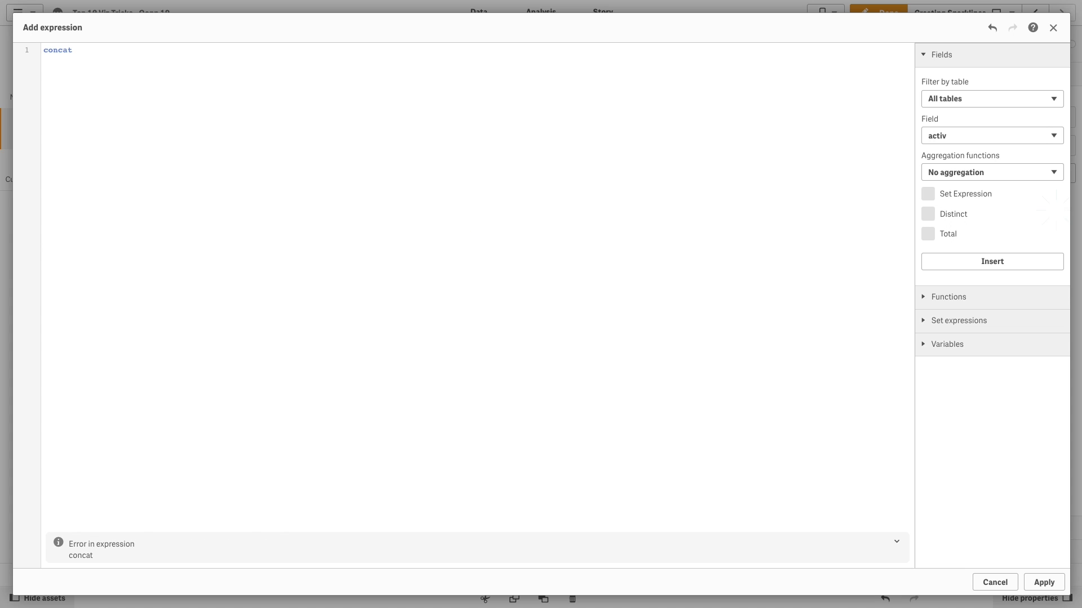
{"action": "type", "text": "(aggr("}
{"action": "key", "text": "Return"}
{"action": "type", "text": "pick(ce"}
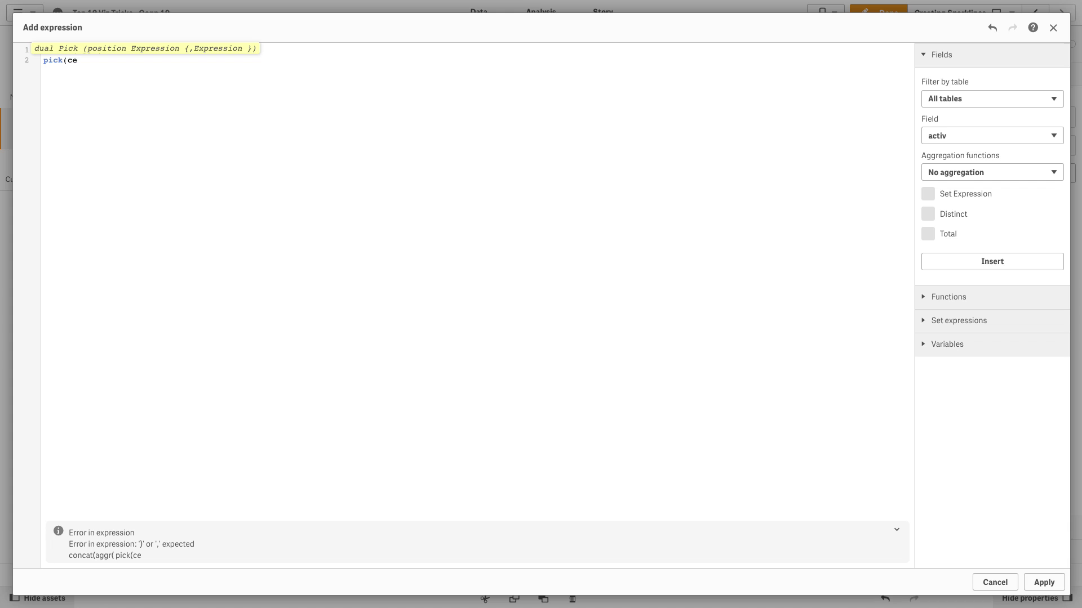
{"action": "type", "text": "il(sum(Sales)/max"}
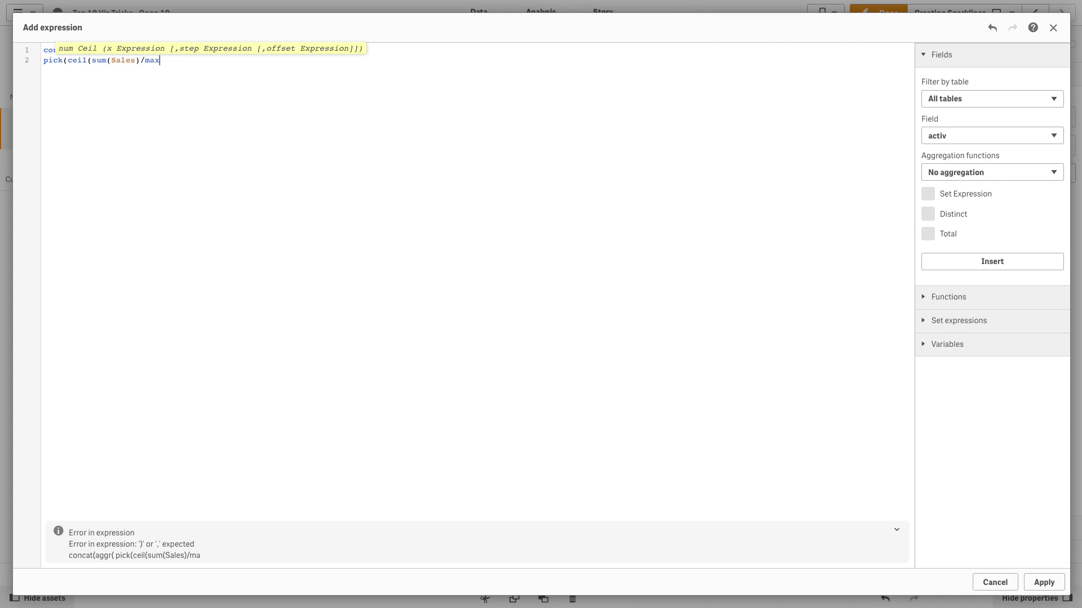
{"action": "type", "text": "(total aggr"}
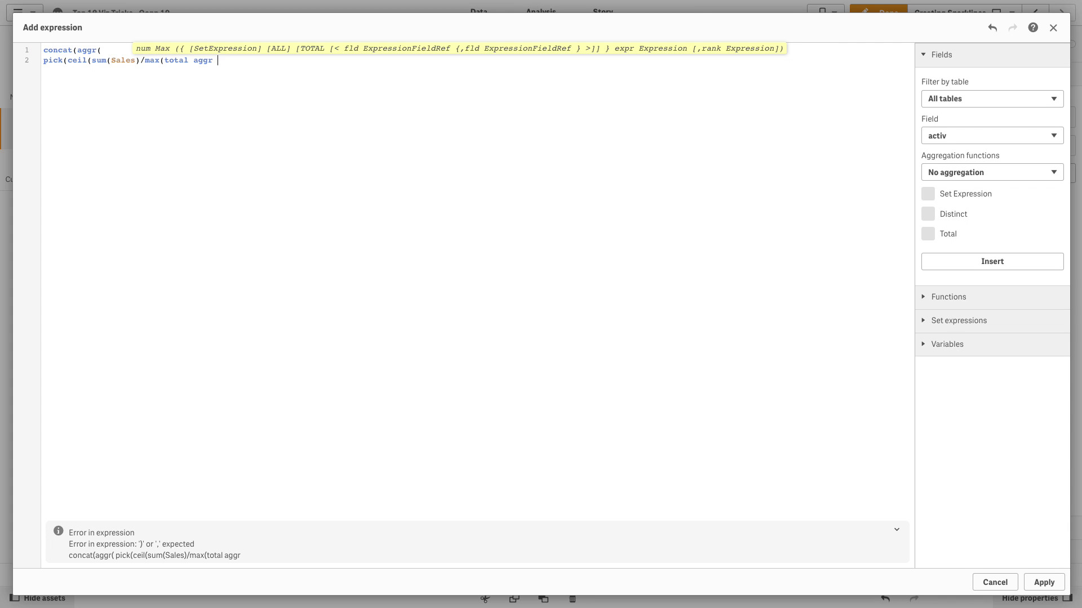
{"action": "type", "text": "(sum(Sales)"}
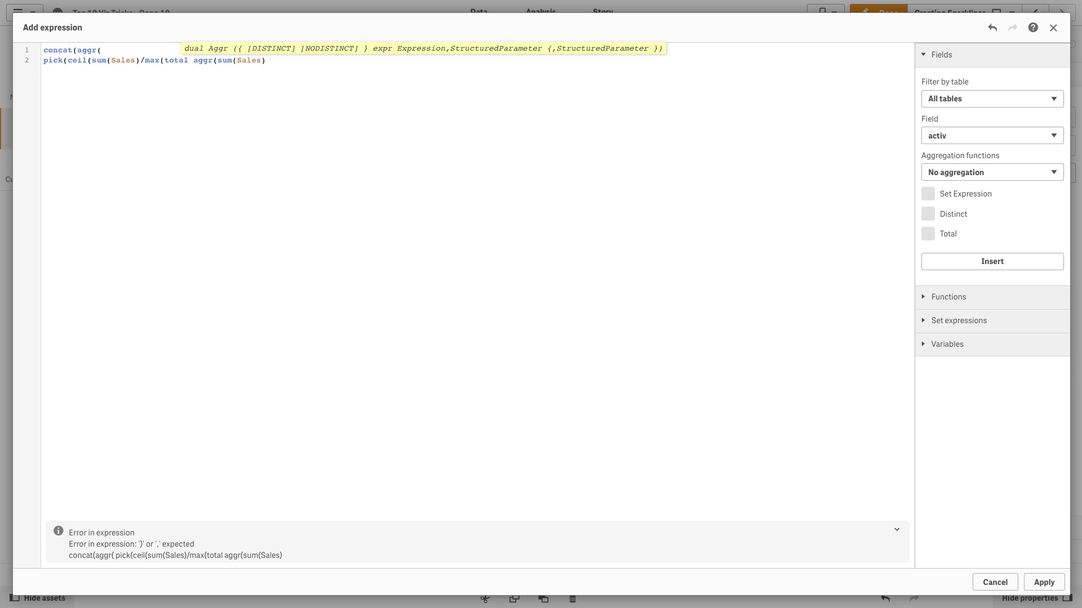
{"action": "type", "text": ", OrderDate."}
{"action": "left_click", "coordinate": [315, 151]}
{"action": "type", "text": ",Catego"}
{"action": "key", "text": "Down"}
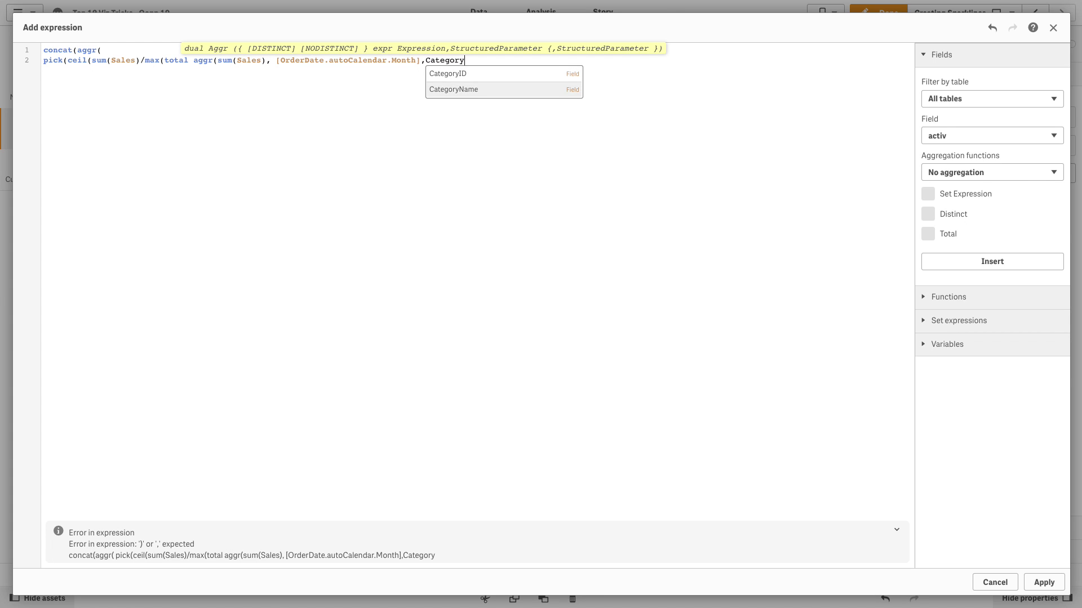
{"action": "key", "text": "Return"}
{"action": "type", "text": "))"}
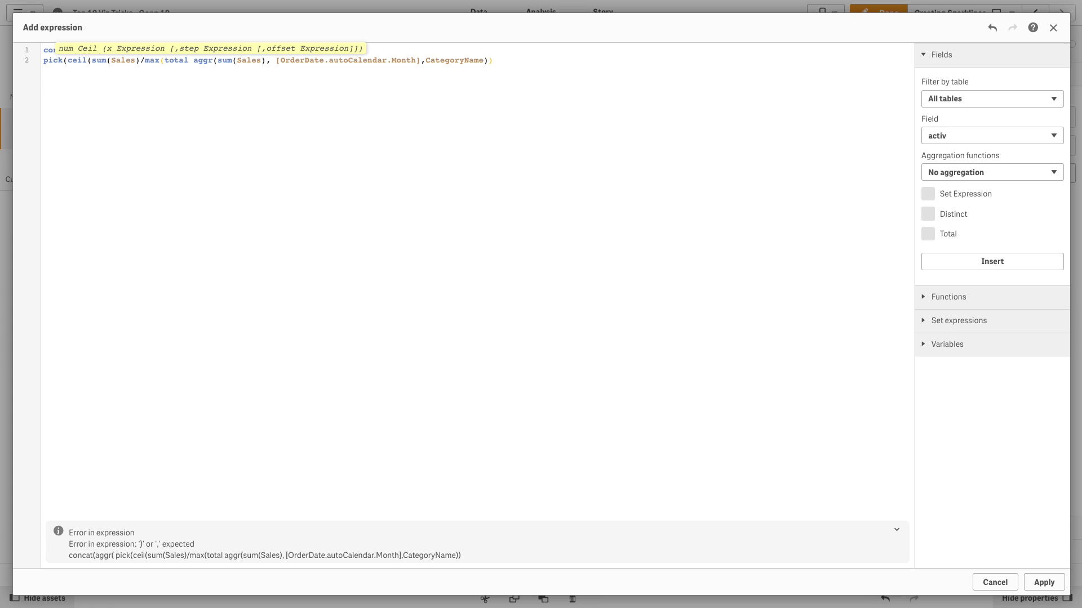
{"action": "type", "text": "*6)."}
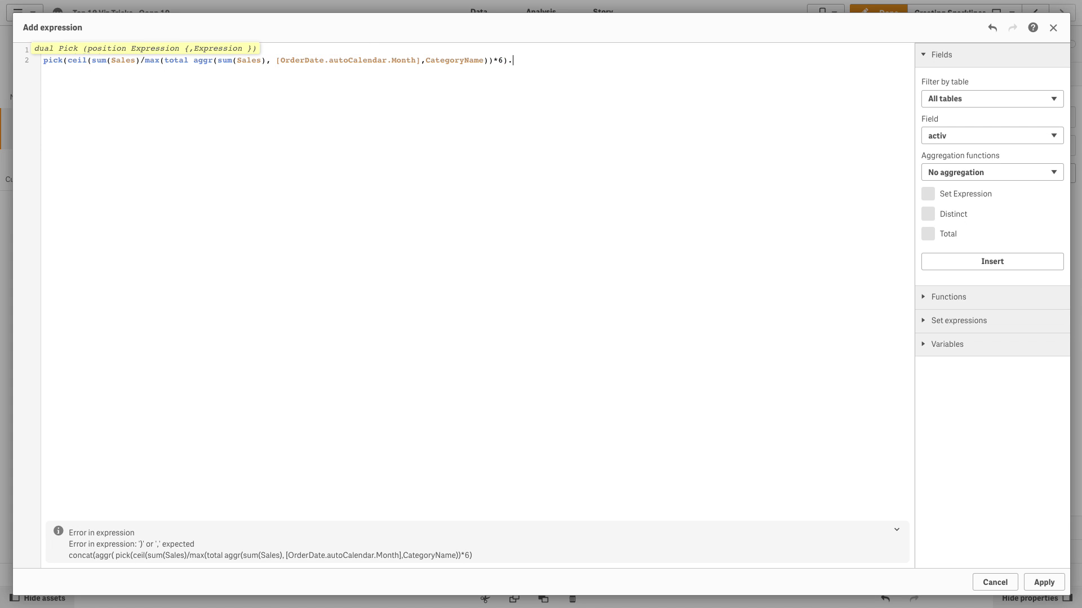
{"action": "type", "text": "__', '▬'"}
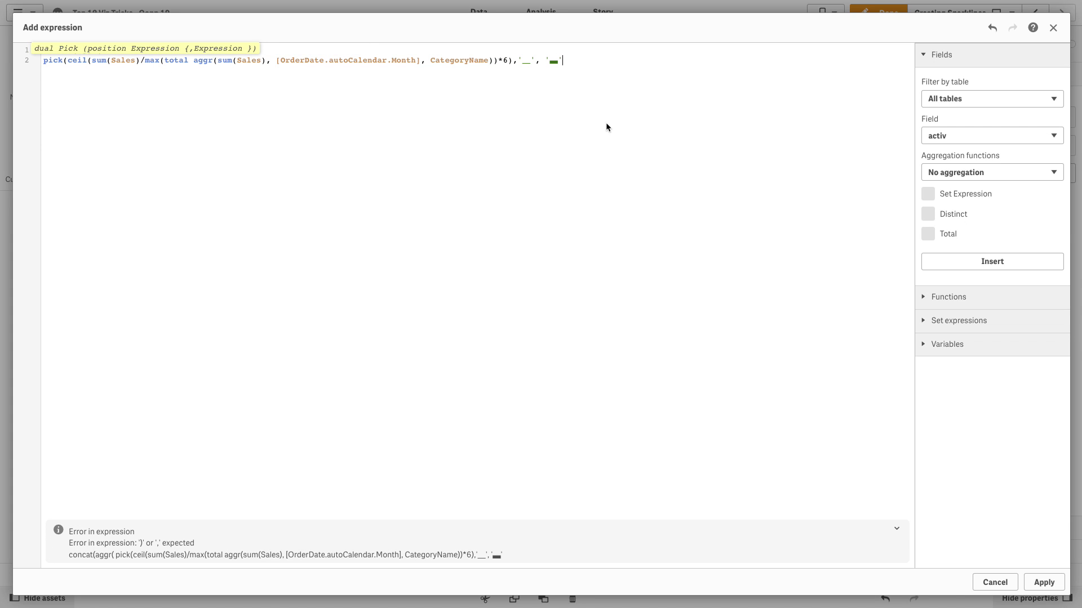
{"action": "type", "text": " '▄', '▆','█'),"}
Complete the aggr over CategoryName and OrderDate.autoCalendar.Month, sorted by OrderDate.autoCalendar.Month.
{"action": "key", "text": "Return"}
{"action": "type", "text": "CategoryName,[Or"}
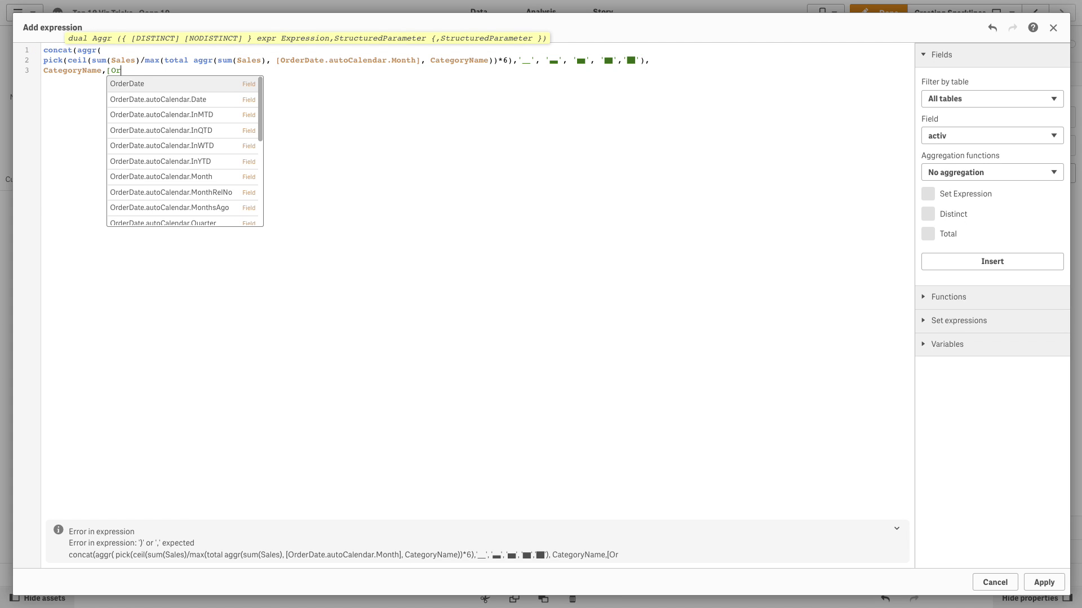
{"action": "key", "text": "Down"}
{"action": "key", "text": "Down"}
{"action": "key", "text": "Down"}
{"action": "key", "text": "Down"}
{"action": "key", "text": "Down"}
{"action": "key", "text": "Return"}
{"action": "type", "text": "),''"}
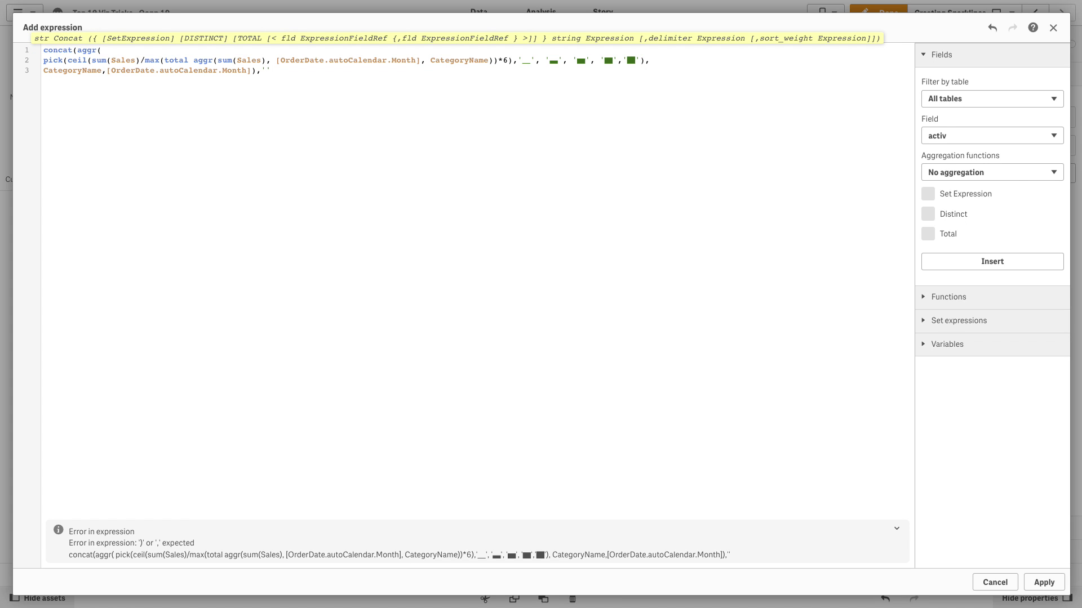
{"action": "type", "text": ",[Order"}
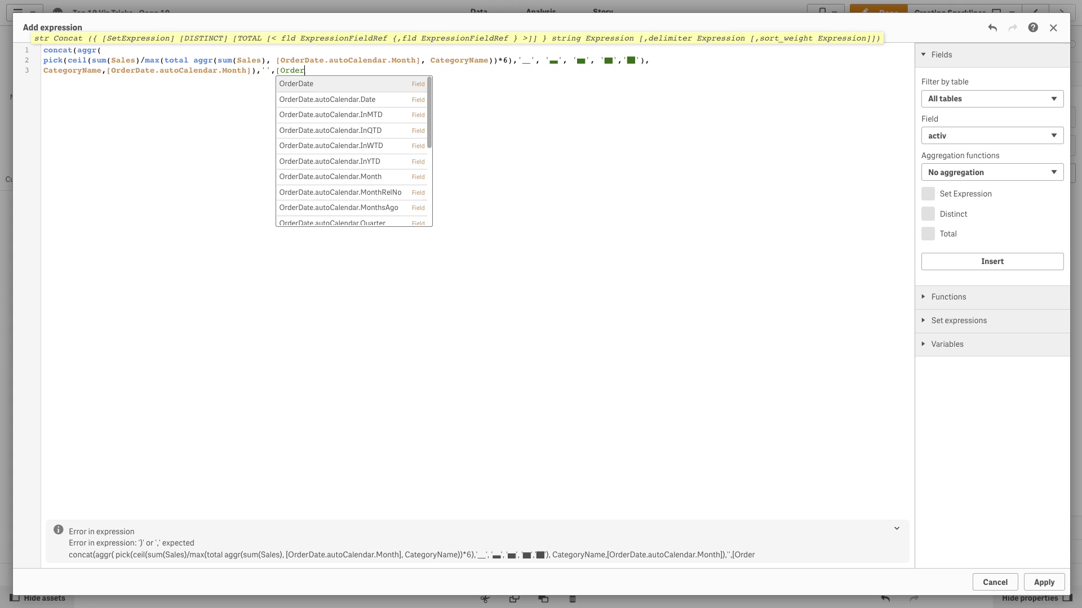
{"action": "key", "text": "Down"}
{"action": "key", "text": "Down"}
{"action": "key", "text": "Down"}
{"action": "key", "text": "Down"}
{"action": "key", "text": "Down"}
{"action": "key", "text": "Return"}
Close and apply the sparkline expression, then enlarge the table.
{"action": "type", "text": ")"}
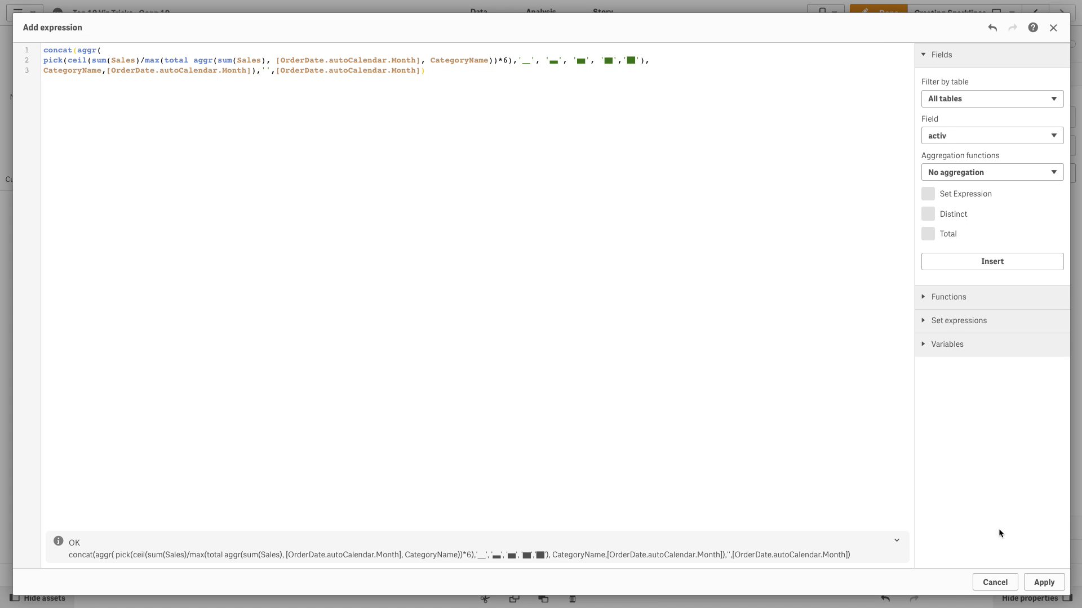
{"action": "left_click", "coordinate": [1043, 582]}
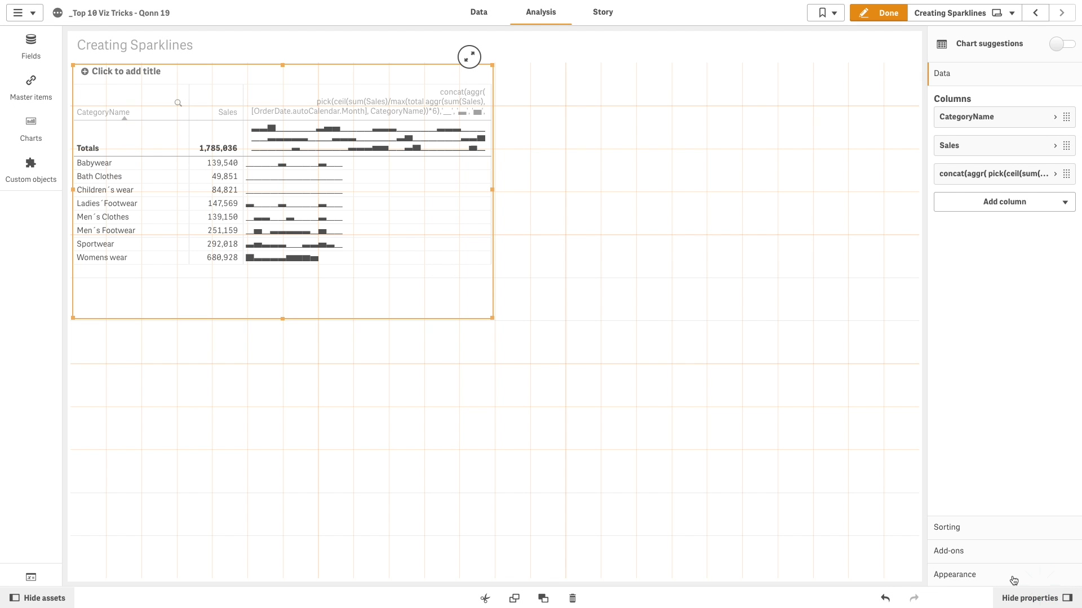
{"action": "left_click_drag", "start_coordinate": [491, 318], "coordinate": [718, 412]}
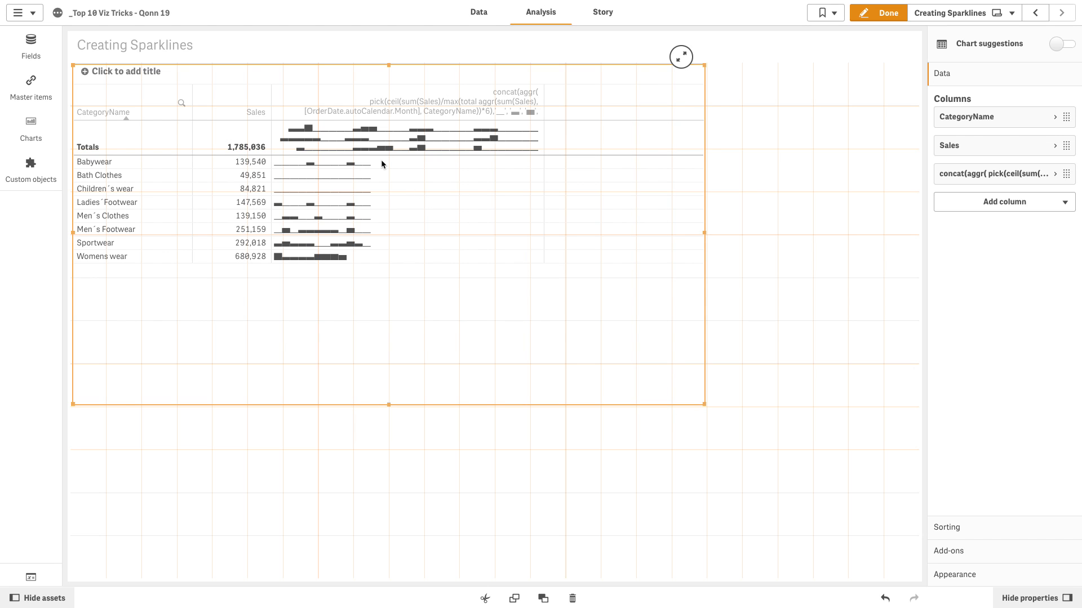
Label the sparkline column Sales/Month and set its text colour expression to blue().
{"action": "left_click", "coordinate": [1031, 173]}
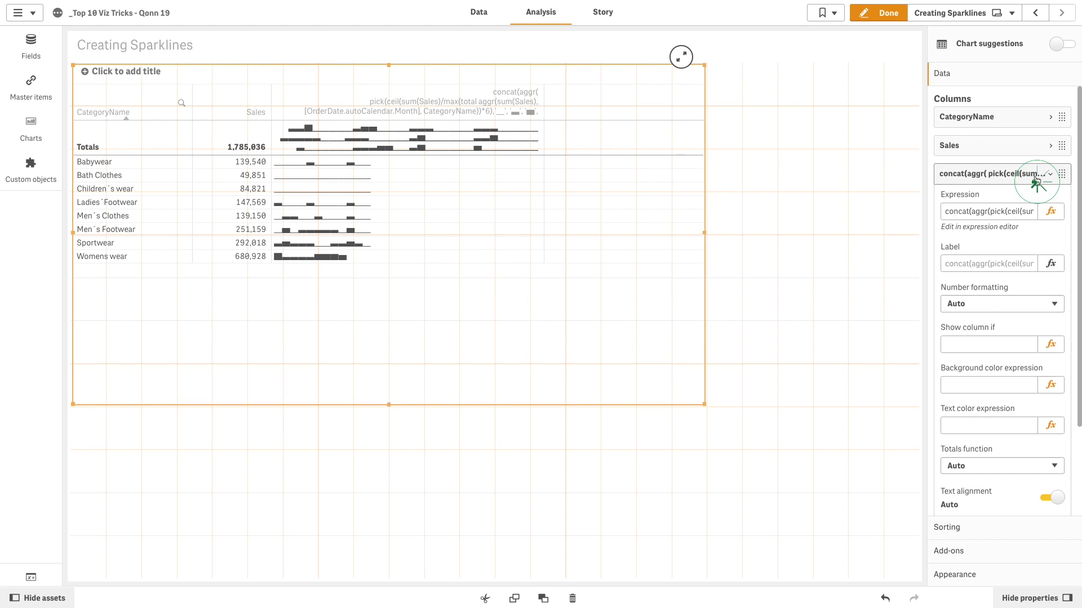
{"action": "left_click", "coordinate": [1003, 262]}
{"action": "type", "text": "Sales/"}
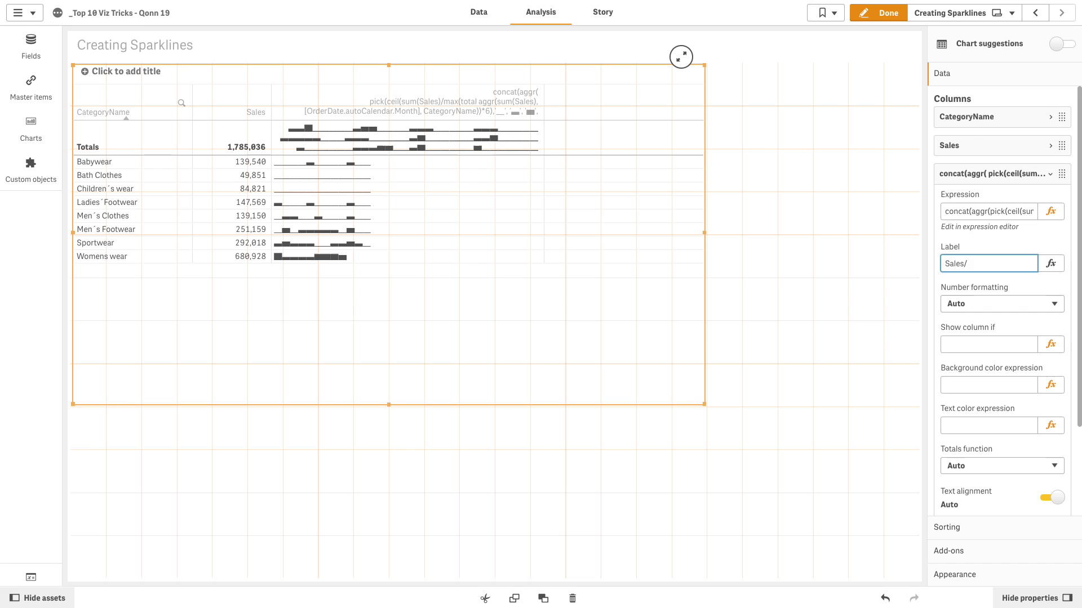
{"action": "type", "text": "Month"}
{"action": "left_click", "coordinate": [969, 426]}
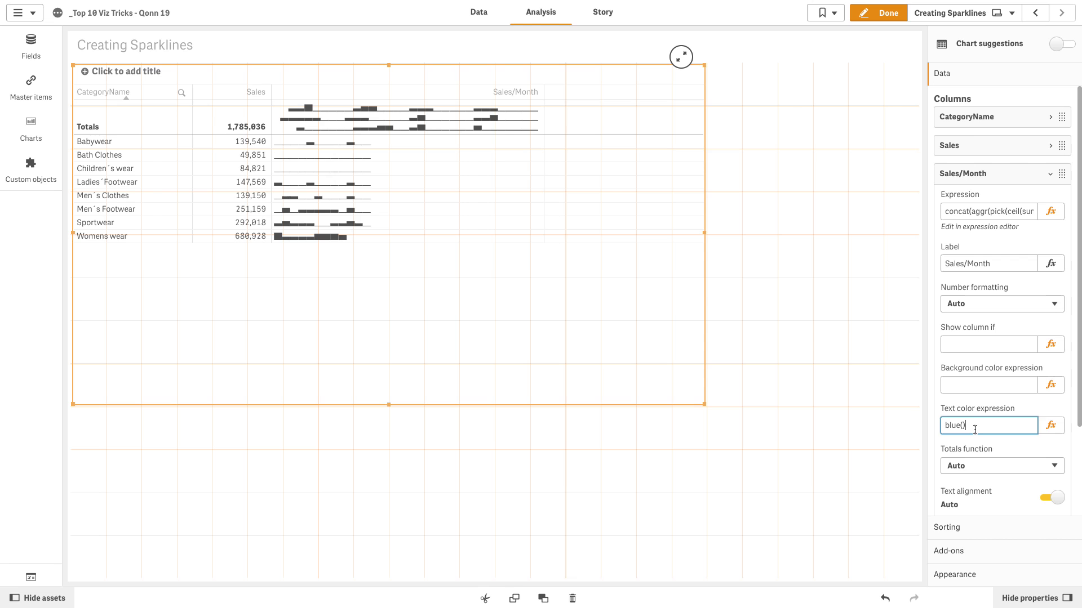
{"action": "key", "text": "Return"}
{"action": "left_click", "coordinate": [995, 576]}
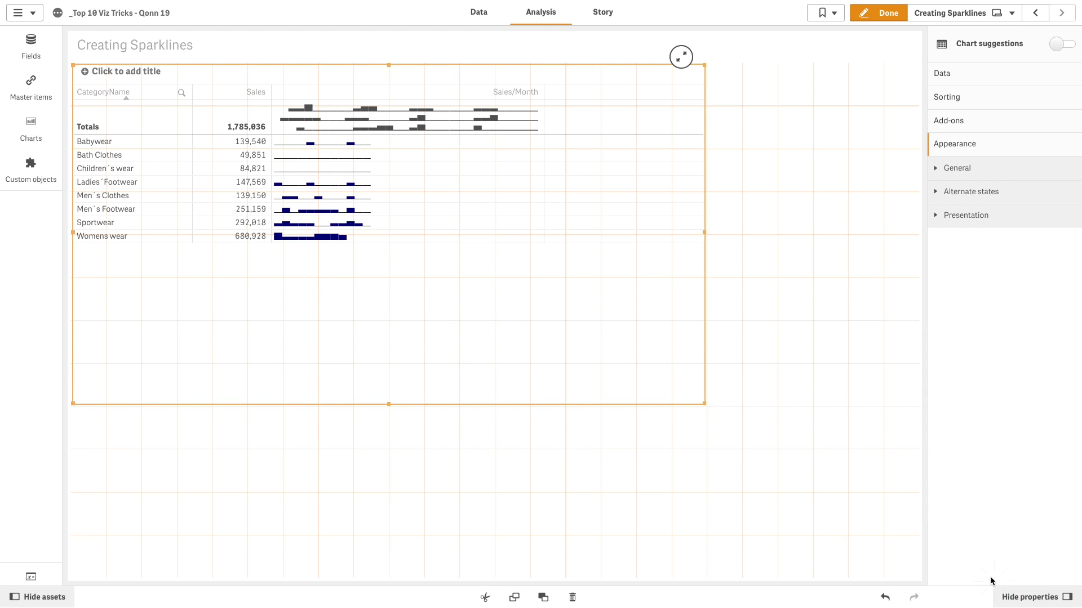
Turn off the table's Totals row and shrink the table back down.
{"action": "left_click", "coordinate": [966, 215]}
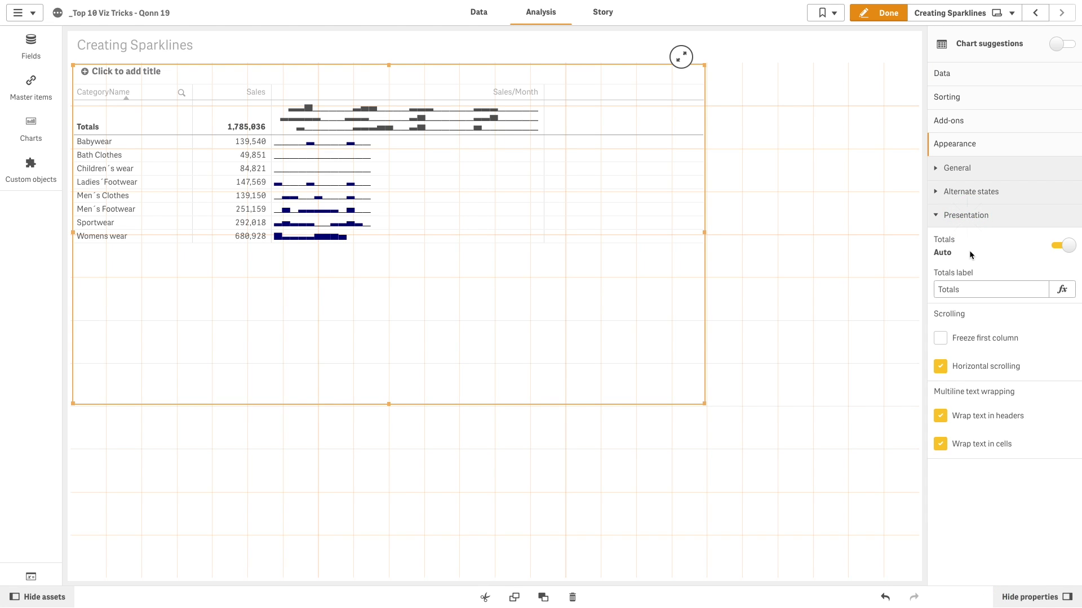
{"action": "left_click", "coordinate": [1062, 246]}
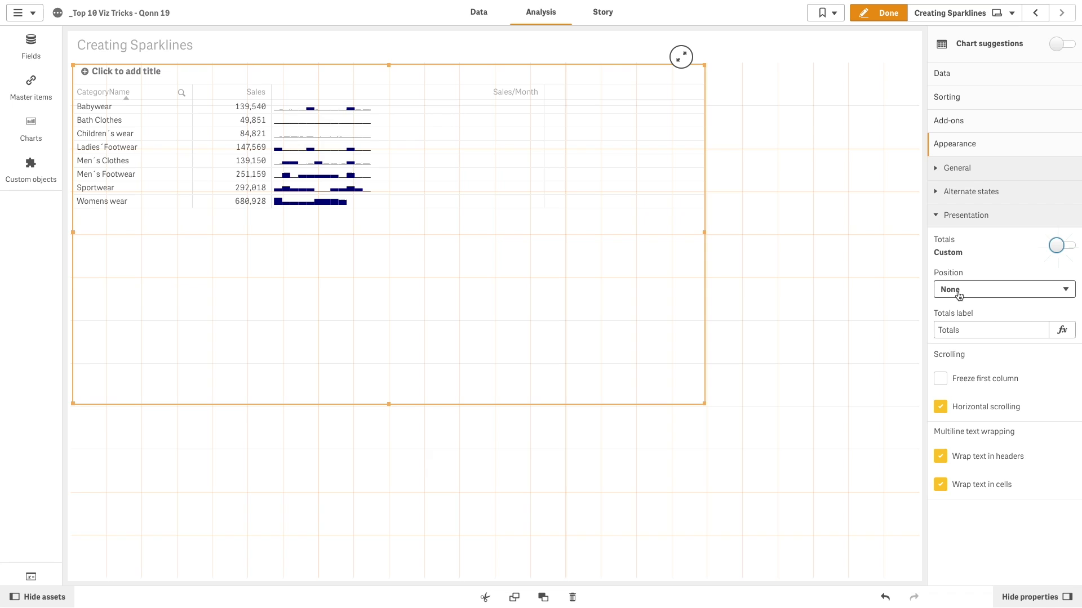
{"action": "left_click_drag", "start_coordinate": [705, 404], "coordinate": [386, 318]}
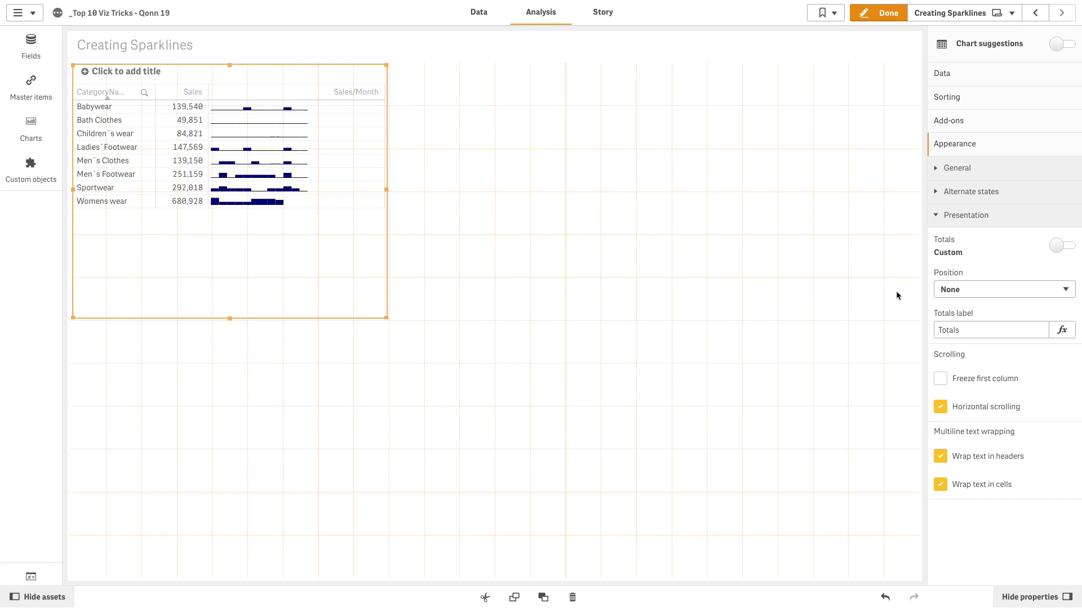
Left-align the Sales/Month column's text.
{"action": "left_click", "coordinate": [953, 74]}
{"action": "scroll", "coordinate": [993, 322], "scroll_direction": "down", "scroll_amount": 2}
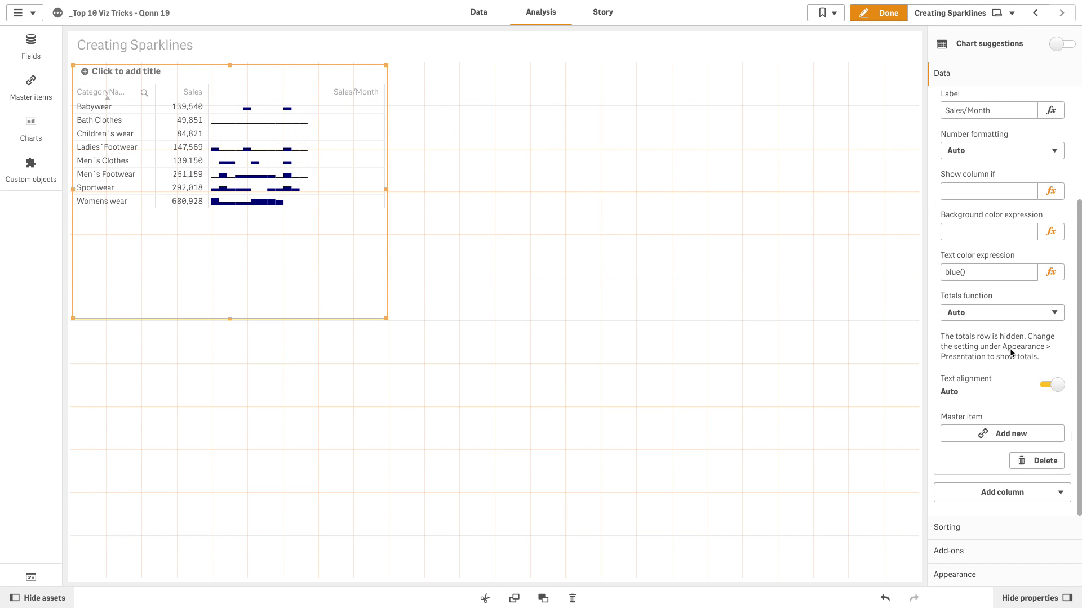
{"action": "left_click", "coordinate": [1051, 386]}
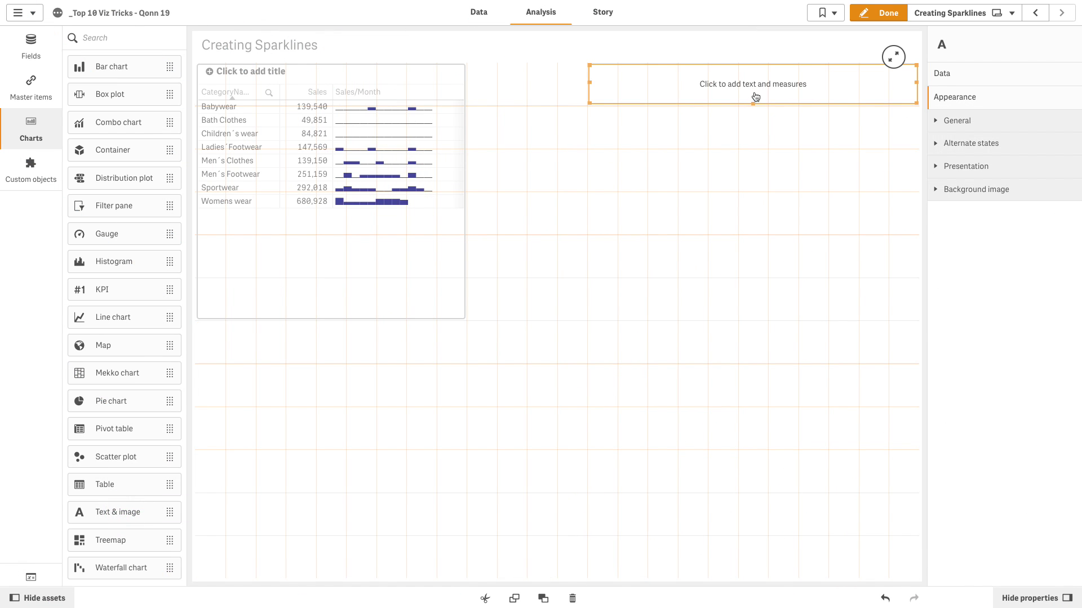
Write the heading 'Sales by years' in extra-large font.
{"action": "left_click", "coordinate": [741, 91]}
{"action": "type", "text": "Sales "}
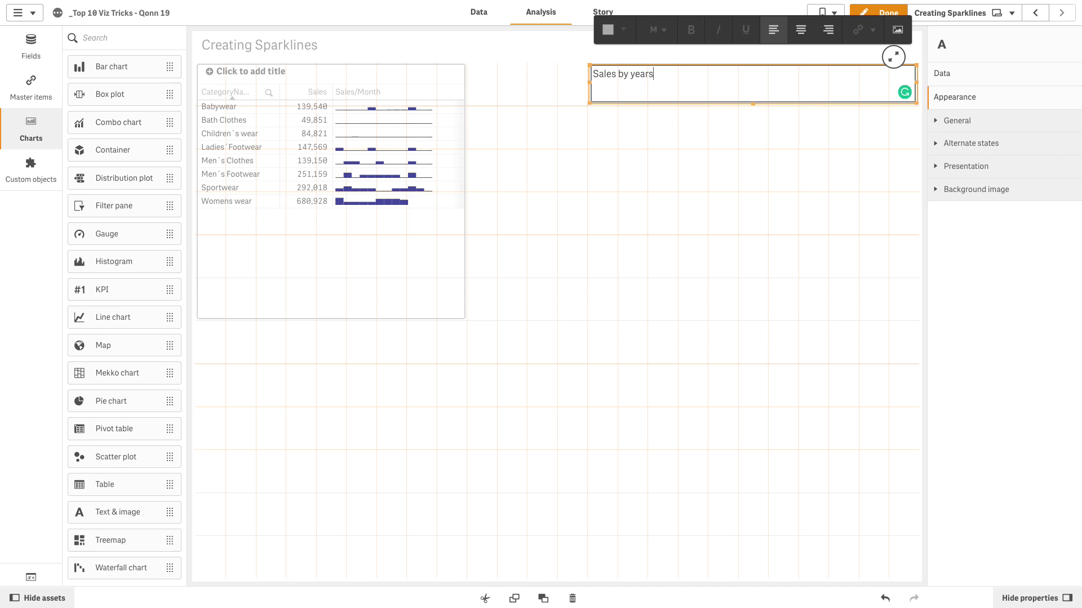
{"action": "type", "text": "by years"}
{"action": "key", "text": "ctrl+a"}
{"action": "left_click", "coordinate": [661, 30]}
{"action": "left_click", "coordinate": [657, 178]}
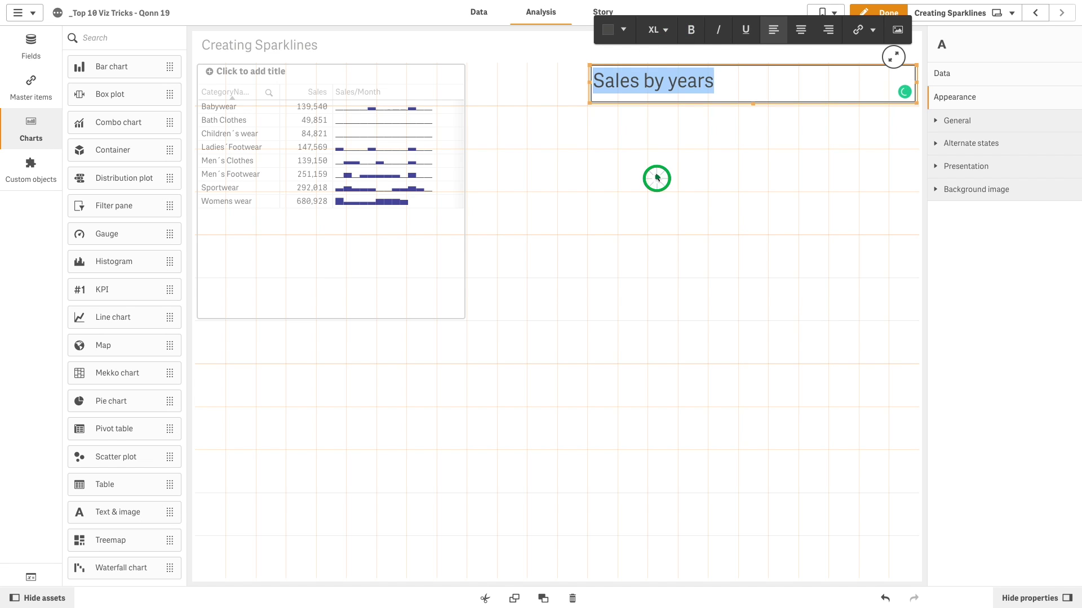
Add an enlarged 'Sales 2011' text box with a line chart beside it.
{"action": "left_click_drag", "start_coordinate": [107, 513], "coordinate": [691, 160]}
{"action": "left_click", "coordinate": [645, 135]}
{"action": "type", "text": "Sales 2011"}
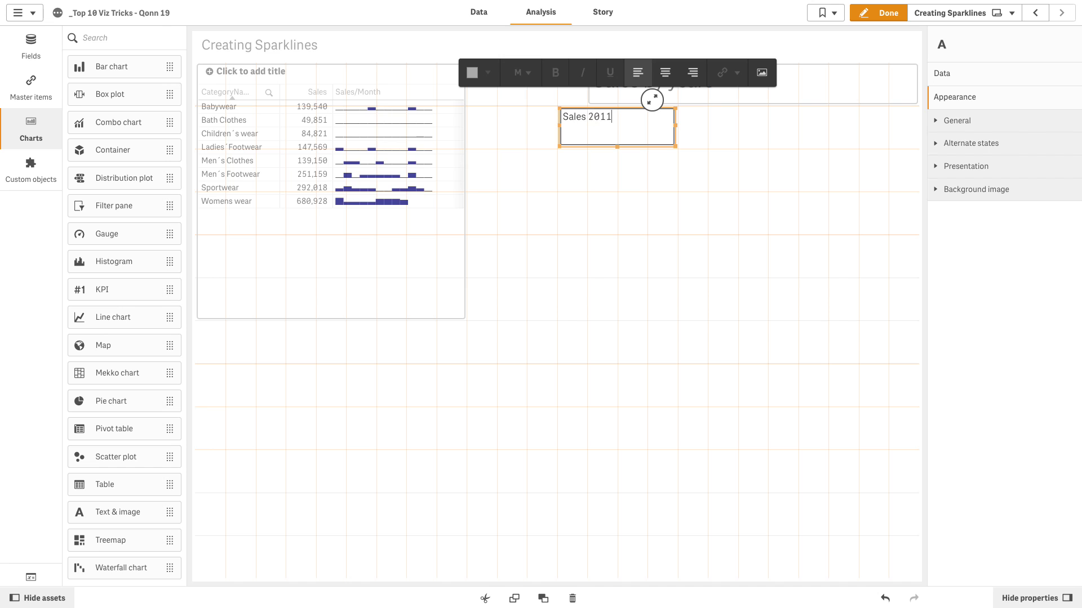
{"action": "key", "text": "ctrl+a"}
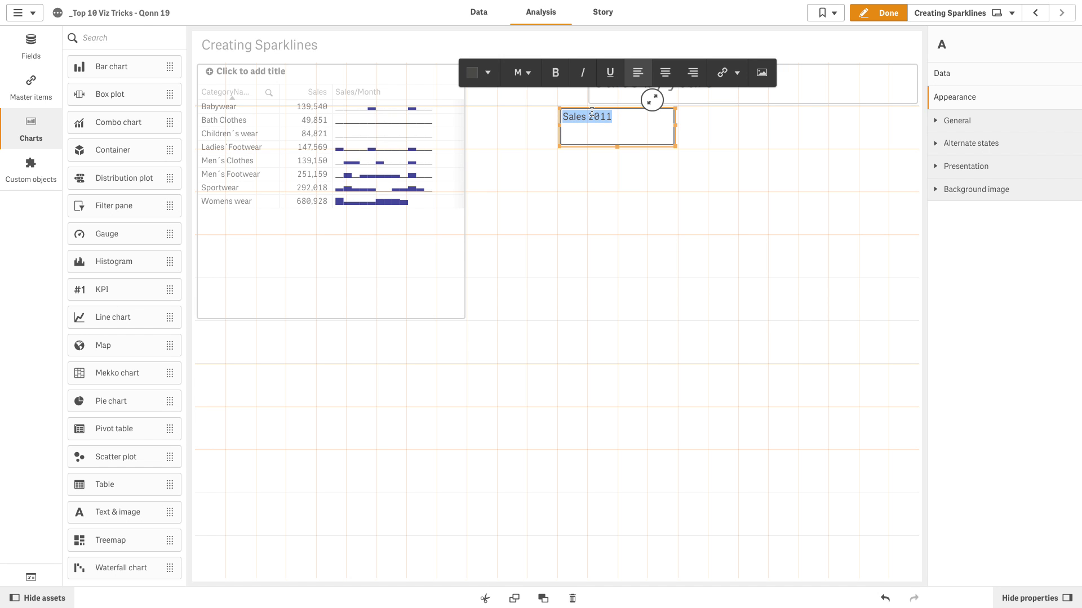
{"action": "left_click", "coordinate": [521, 72]}
{"action": "left_click", "coordinate": [519, 189]}
{"action": "left_click", "coordinate": [514, 192]}
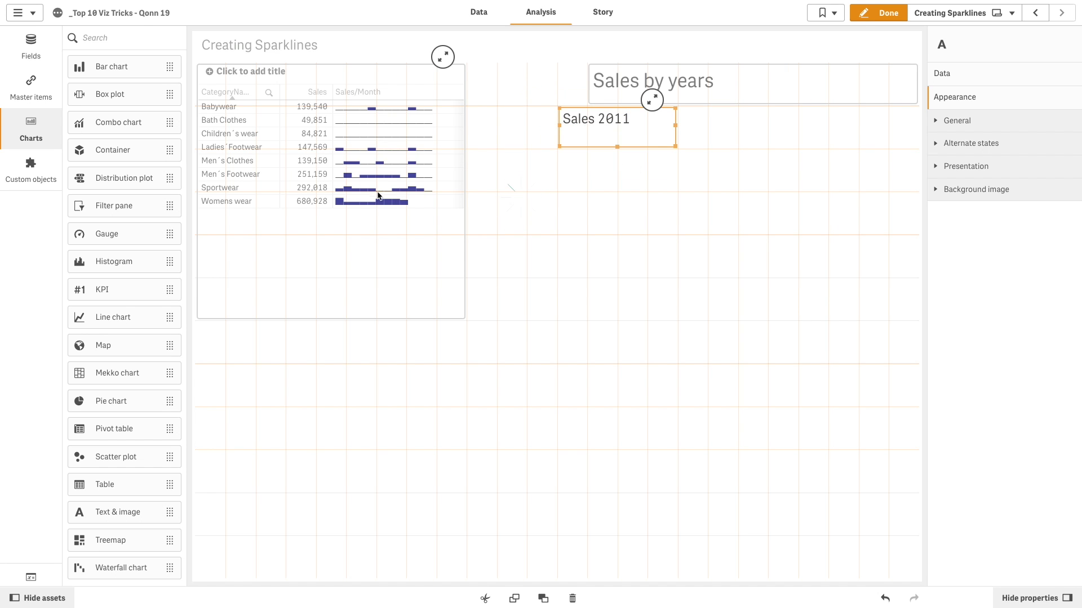
{"action": "left_click_drag", "start_coordinate": [112, 318], "coordinate": [772, 138]}
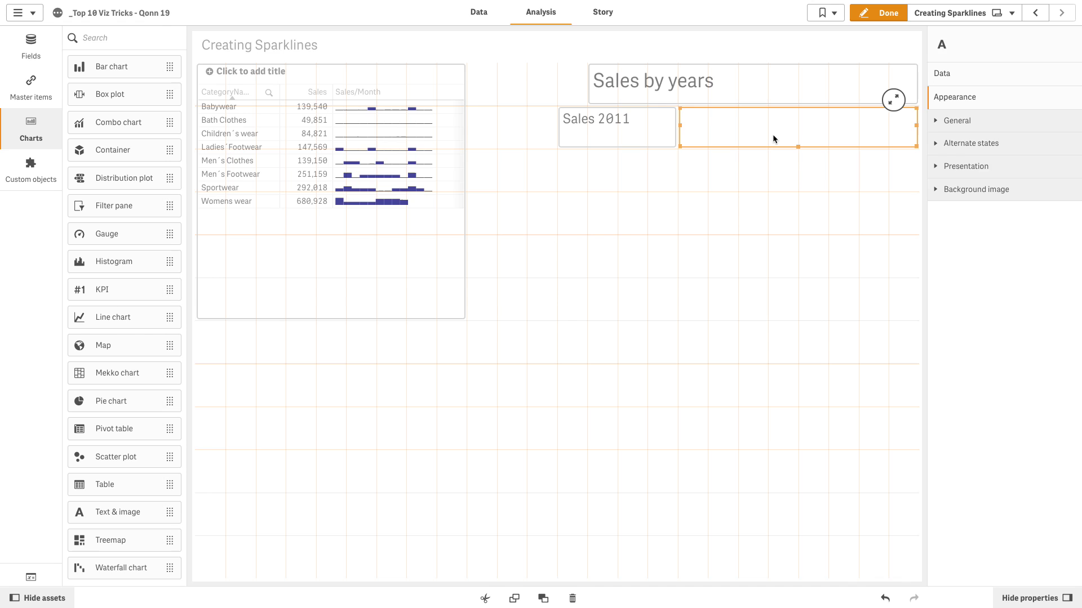
Give the small line chart YearMonth as dimension and Sum({<Year={'2011'}>}Sales) as measure.
{"action": "left_click", "coordinate": [968, 82]}
{"action": "left_click", "coordinate": [1005, 128]}
{"action": "type", "text": "Yea"}
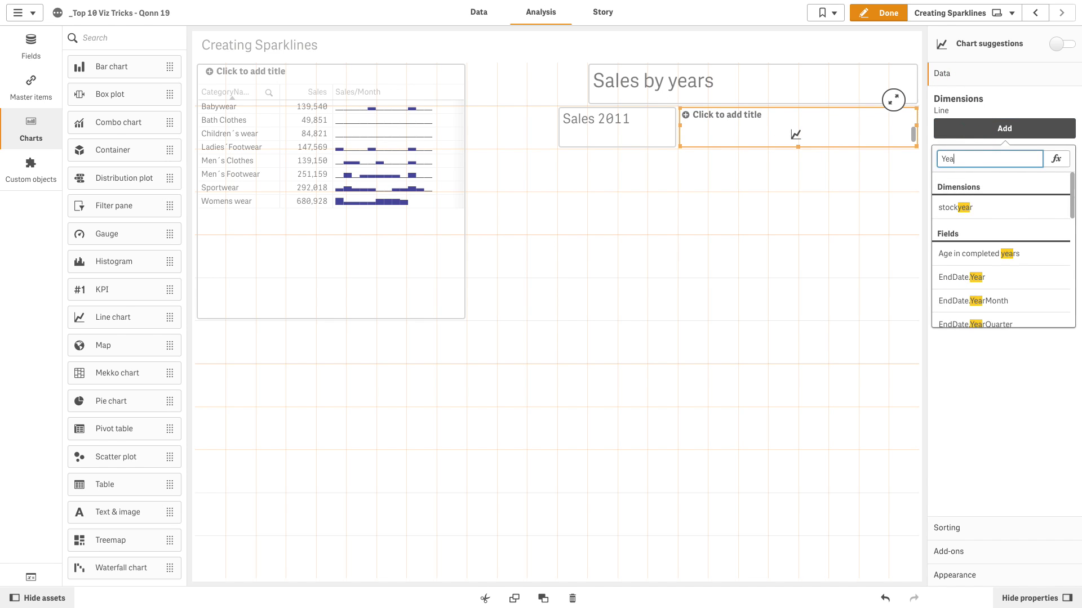
{"action": "scroll", "coordinate": [985, 259], "scroll_direction": "down", "scroll_amount": 2}
{"action": "left_click", "coordinate": [970, 307]}
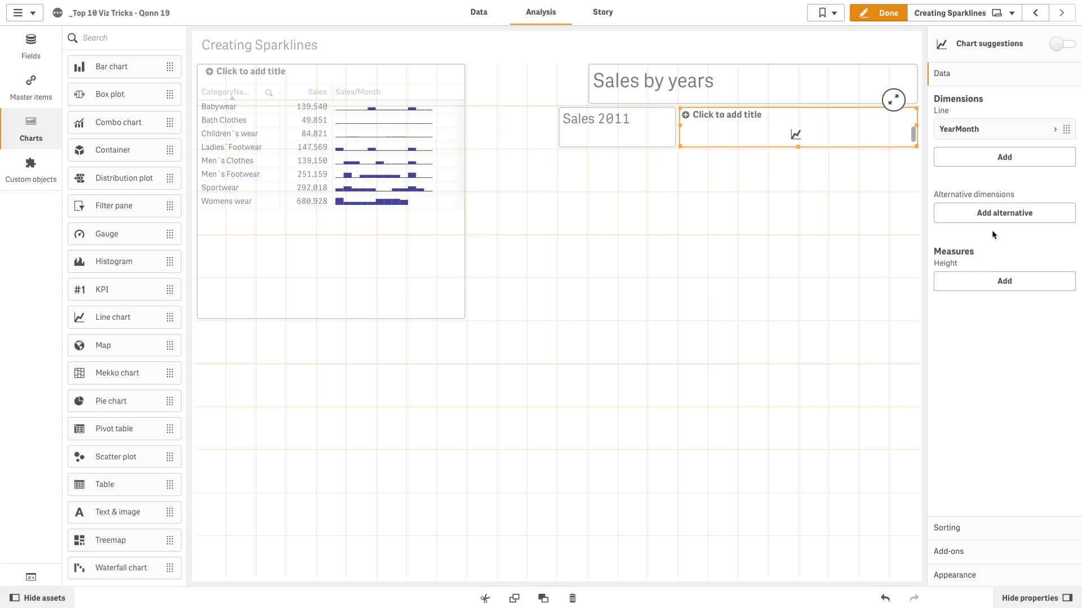
{"action": "left_click", "coordinate": [995, 281]}
{"action": "type", "text": "Sum({<Year={'2011'}>}Sales)"}
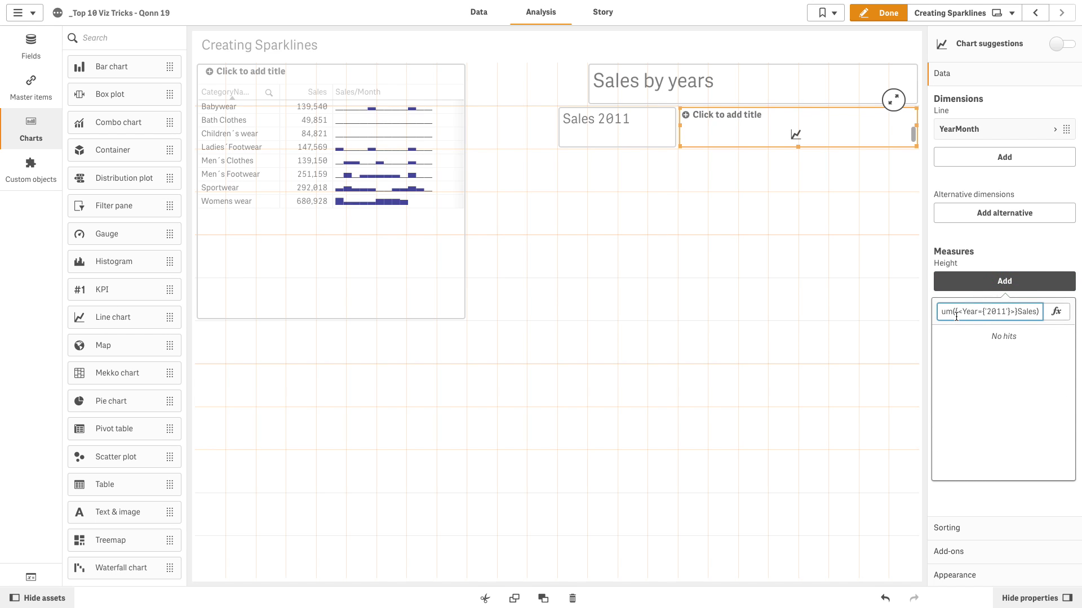
{"action": "key", "text": "Return"}
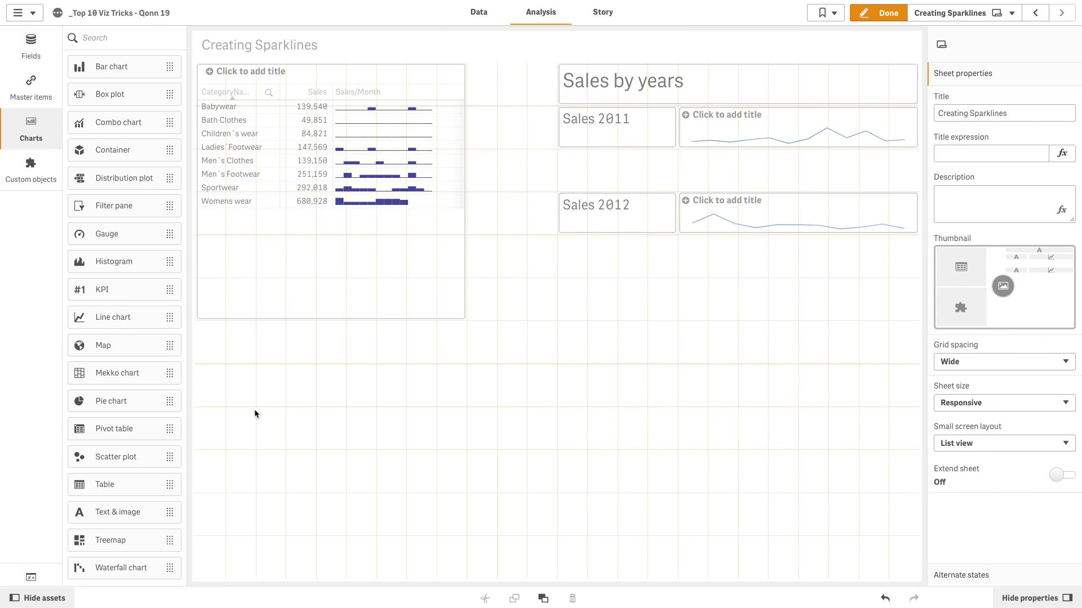
Plot Sum(Sales) by OrderDate.Month in the new chart and switch it to Area presentation.
{"action": "left_click", "coordinate": [379, 459]}
{"action": "type", "text": "ORder"}
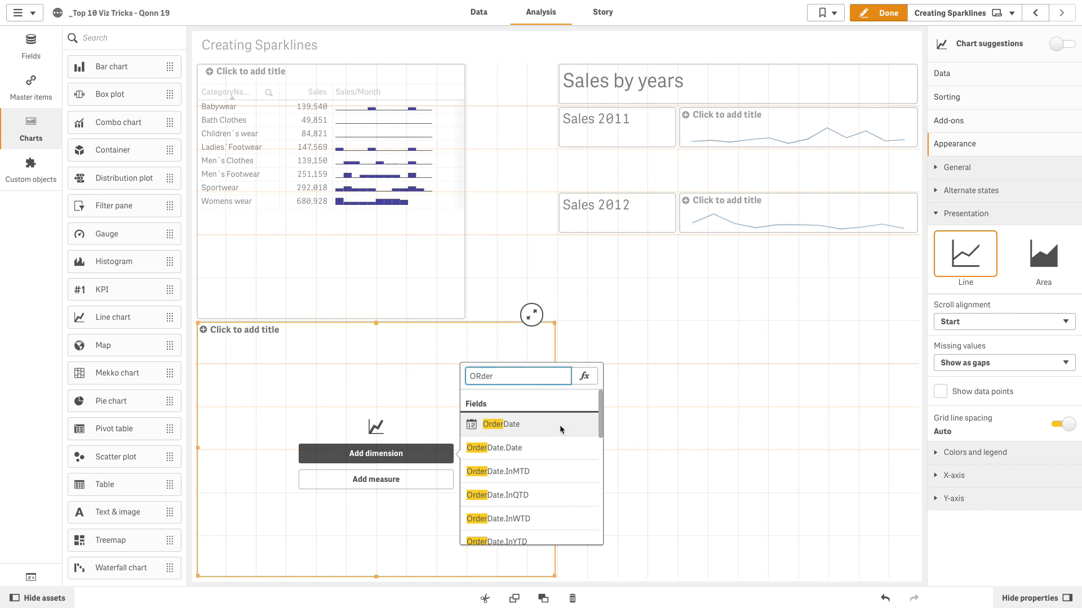
{"action": "scroll", "coordinate": [586, 451], "scroll_direction": "down", "scroll_amount": 5}
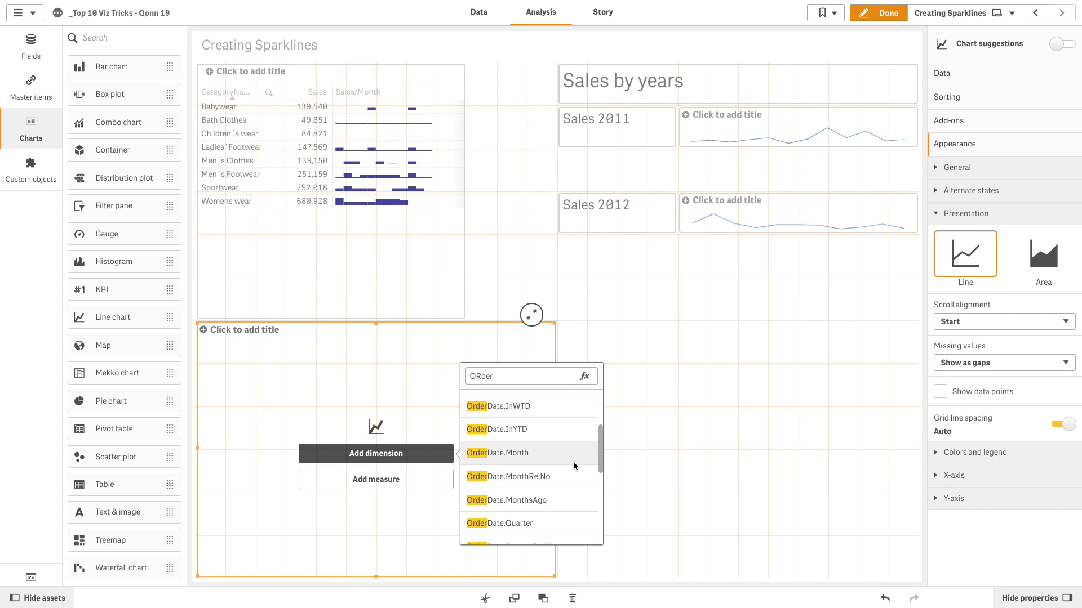
{"action": "left_click", "coordinate": [572, 464]}
{"action": "left_click", "coordinate": [423, 483]}
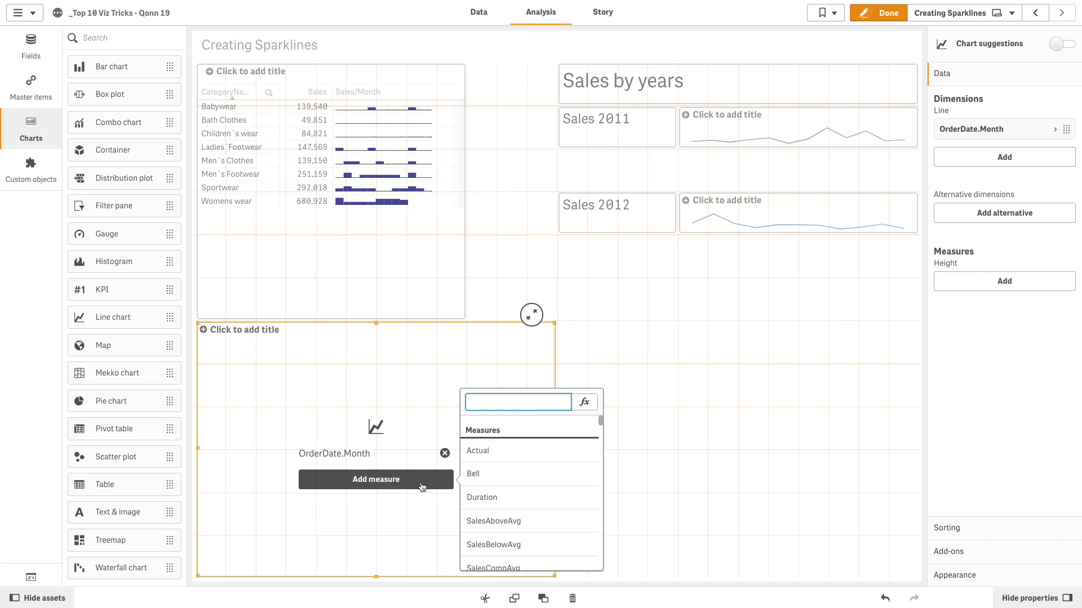
{"action": "type", "text": "Sales"}
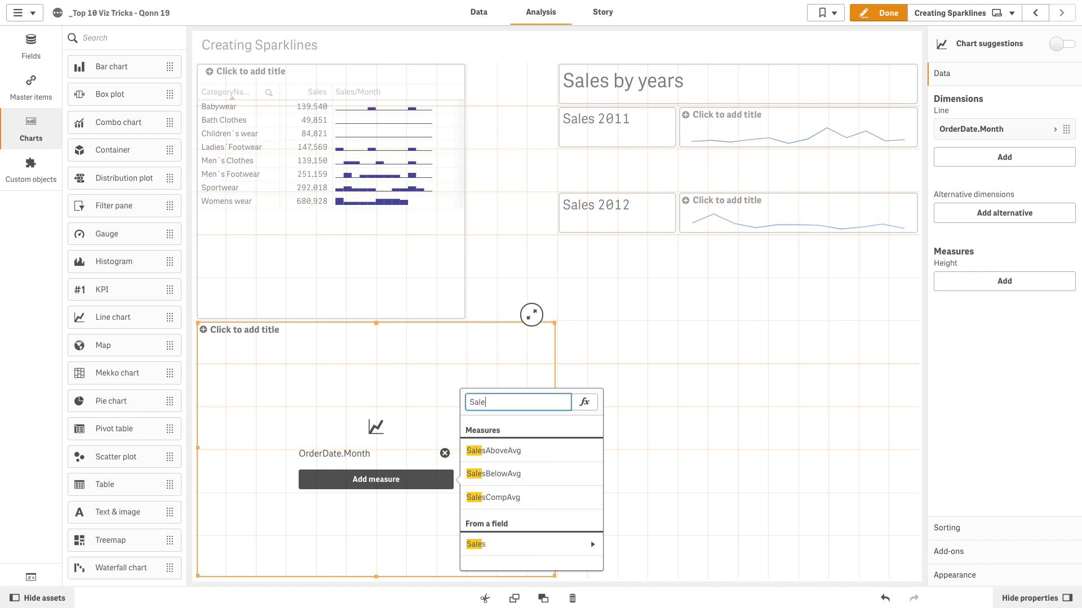
{"action": "left_click", "coordinate": [492, 541]}
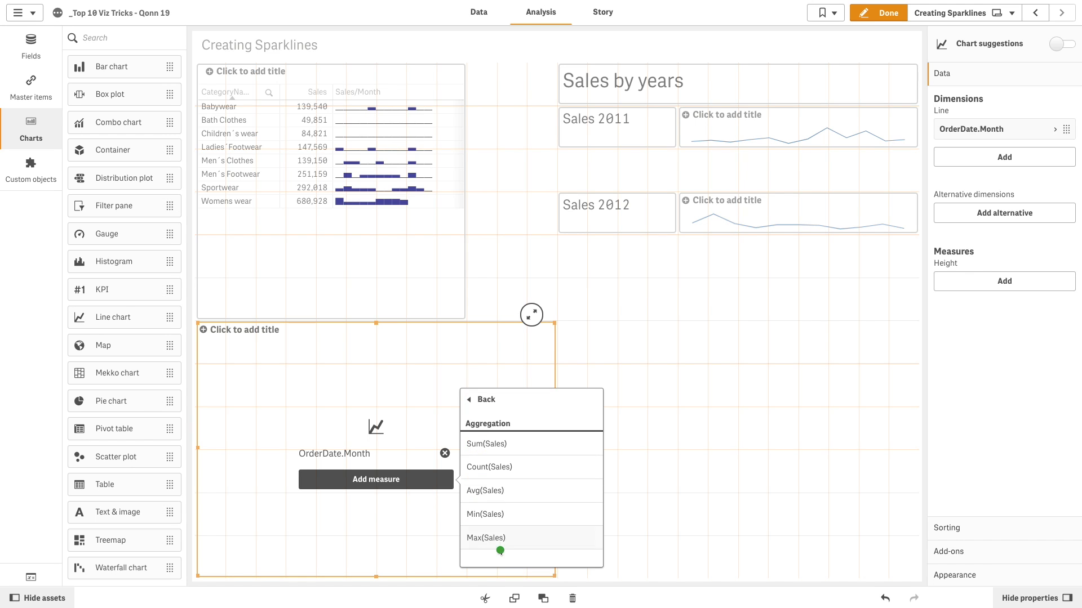
{"action": "left_click", "coordinate": [516, 444]}
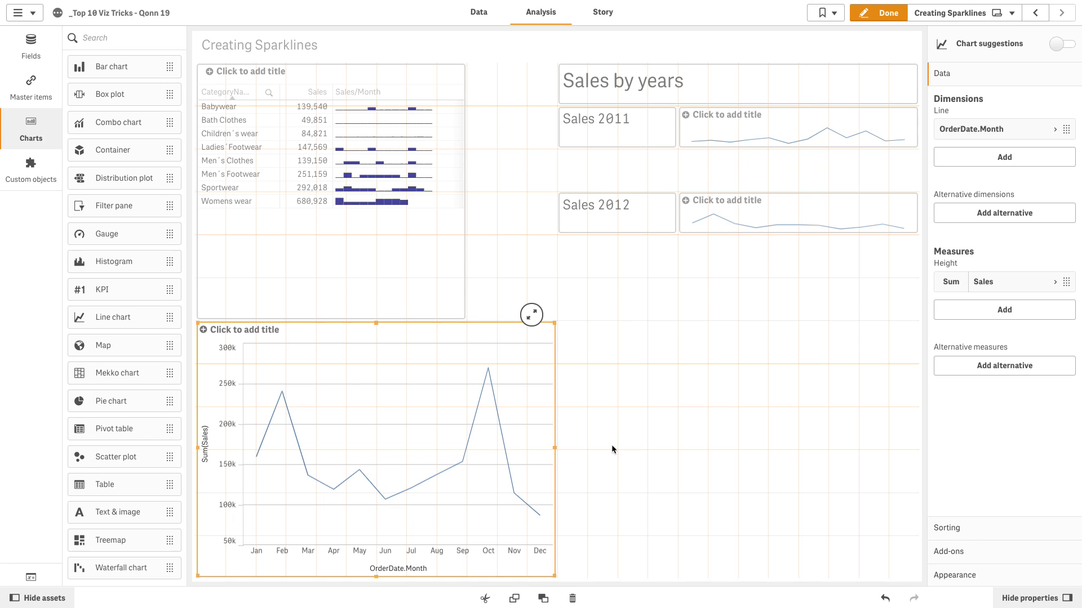
{"action": "left_click", "coordinate": [957, 576]}
{"action": "left_click", "coordinate": [1031, 265]}
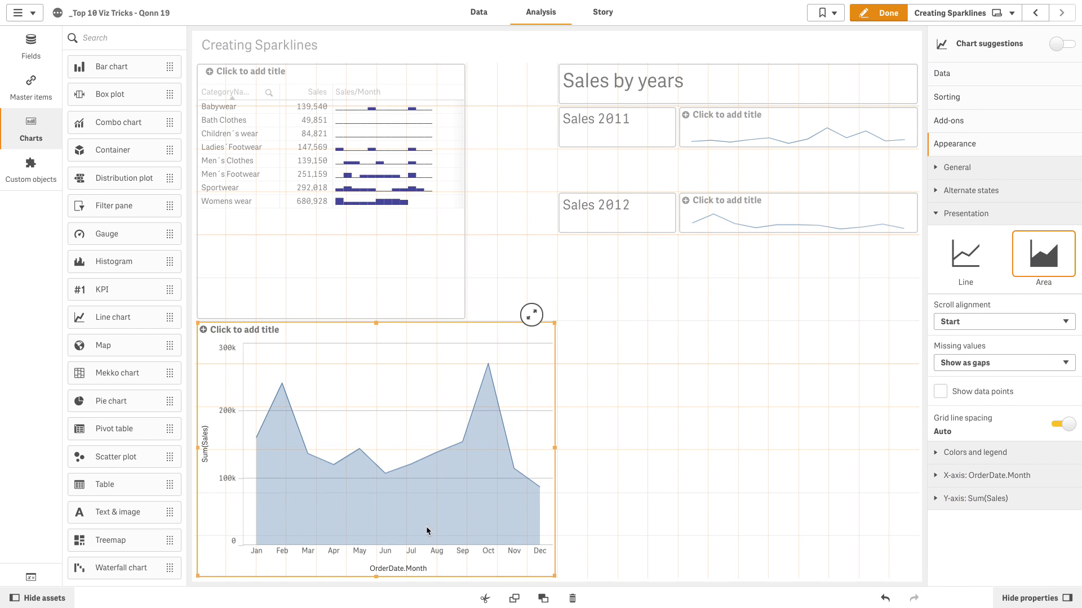
Save the area chart as master visualization 'Sales by Order Month', then delete it from the sheet.
{"action": "right_click", "coordinate": [501, 493]}
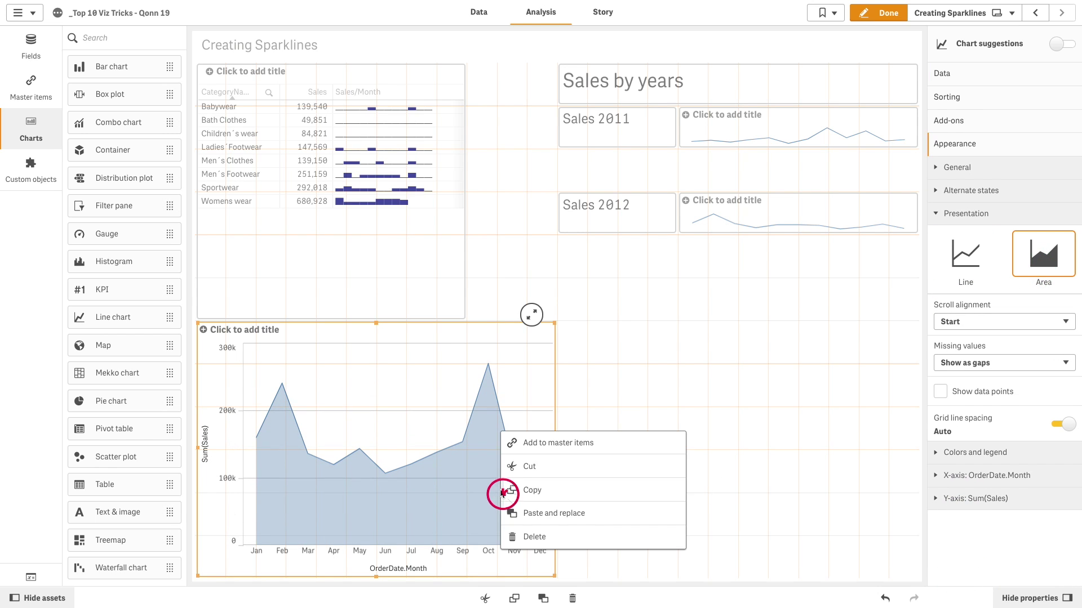
{"action": "left_click", "coordinate": [532, 443]}
{"action": "type", "text": "Sales by Order Month"}
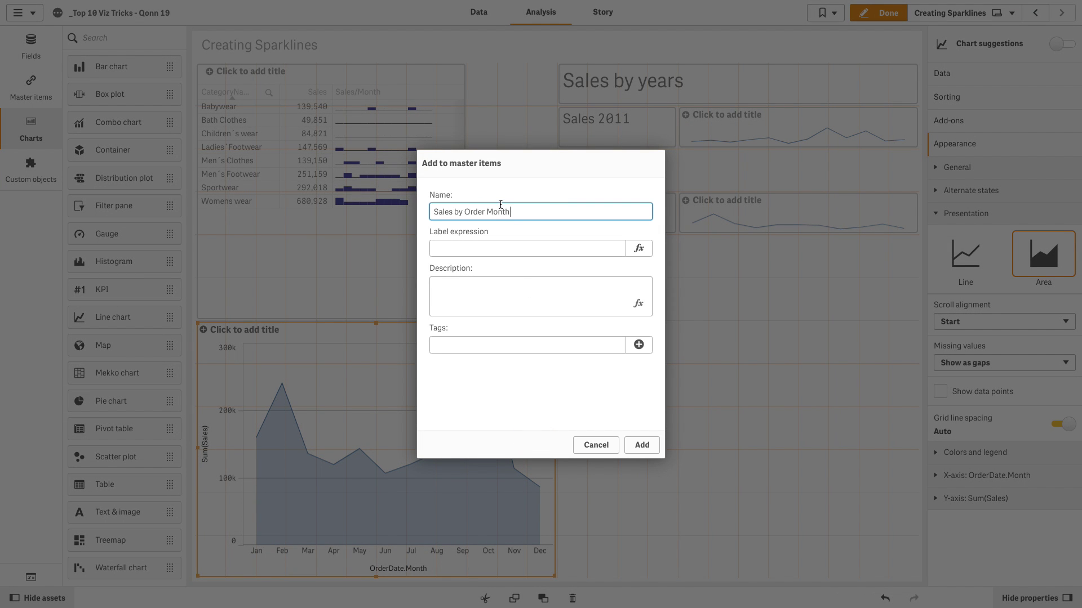
{"action": "left_click", "coordinate": [642, 445]}
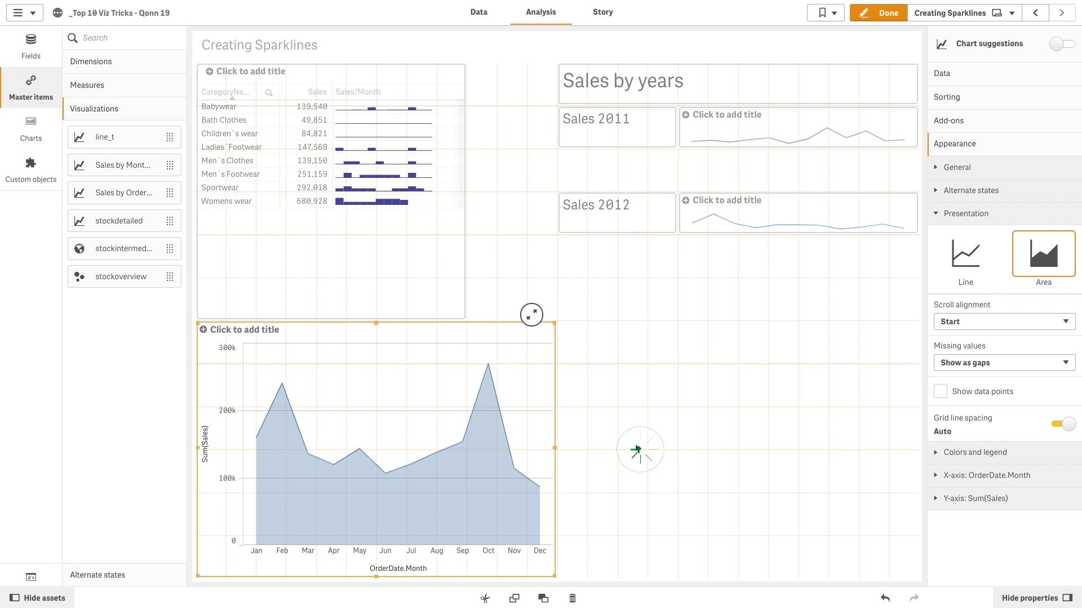
{"action": "right_click", "coordinate": [467, 439]}
{"action": "left_click", "coordinate": [496, 487]}
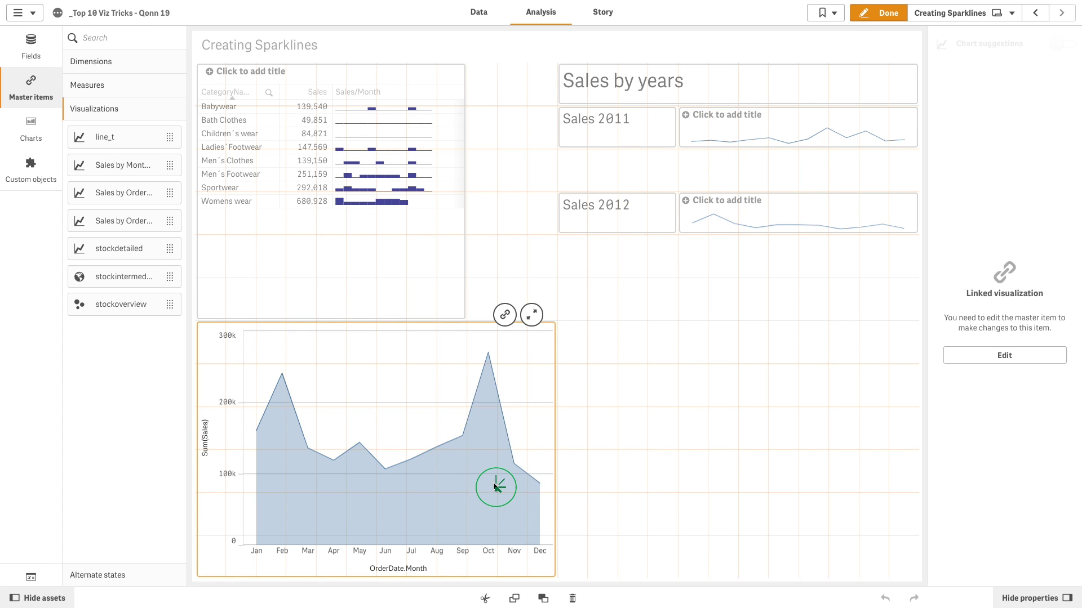
Place a Trellis container split by CategoryName showing the Sales by Order Month master visualization.
{"action": "left_click", "coordinate": [51, 164]}
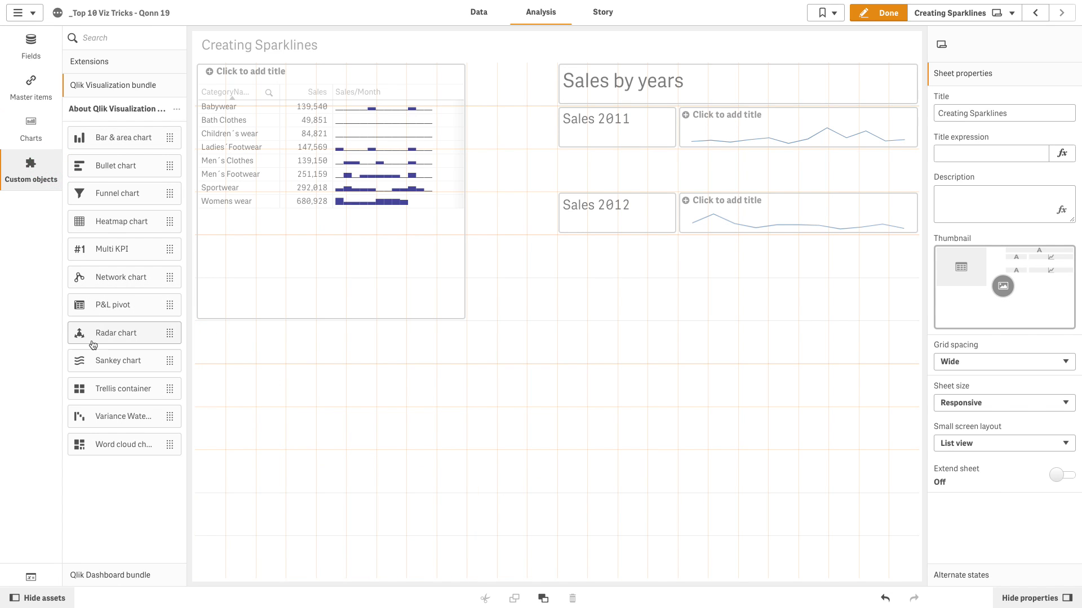
{"action": "left_click_drag", "start_coordinate": [100, 390], "coordinate": [441, 461]}
{"action": "left_click", "coordinate": [447, 463]}
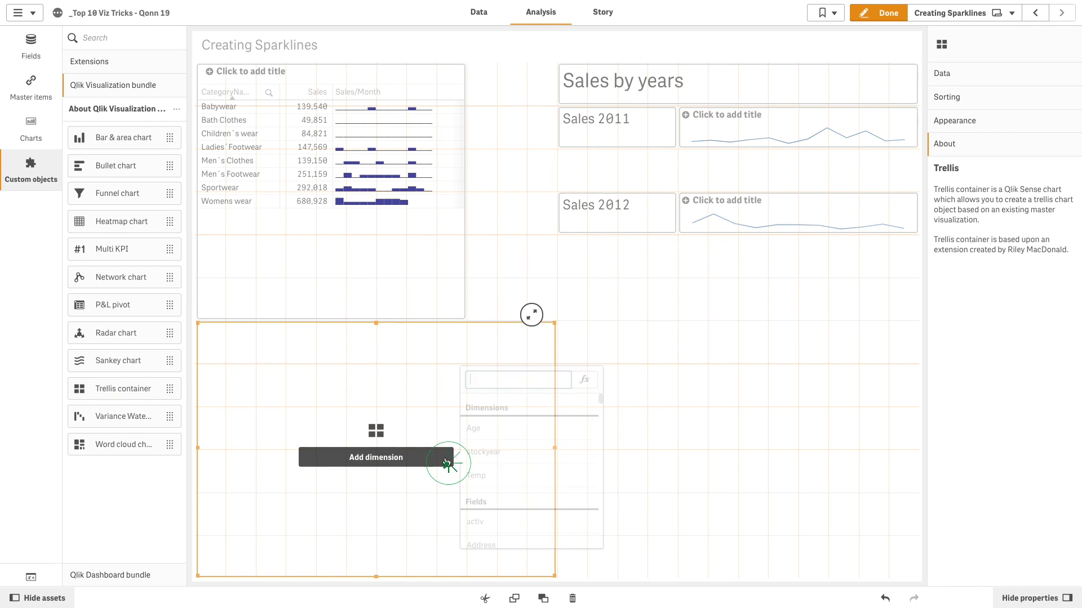
{"action": "type", "text": "cat"}
{"action": "left_click", "coordinate": [480, 451]}
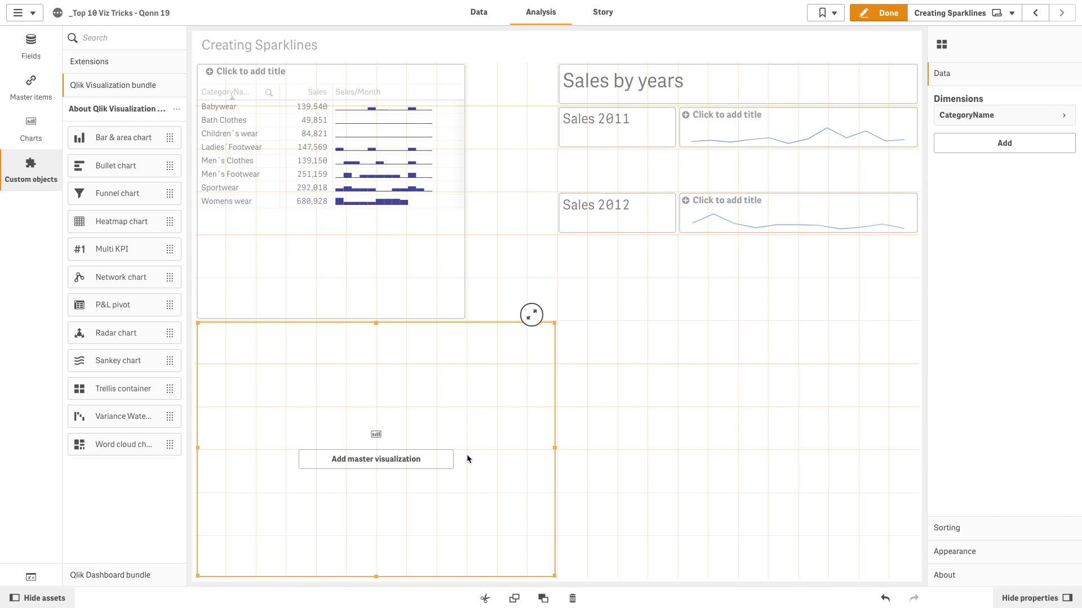
{"action": "left_click", "coordinate": [419, 459]}
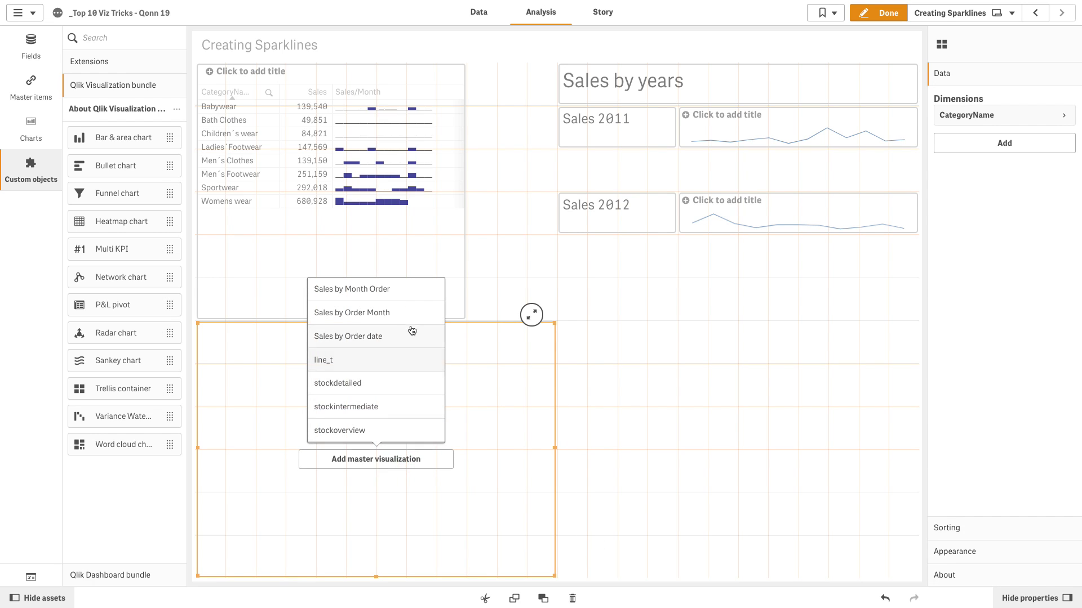
{"action": "left_click", "coordinate": [387, 312]}
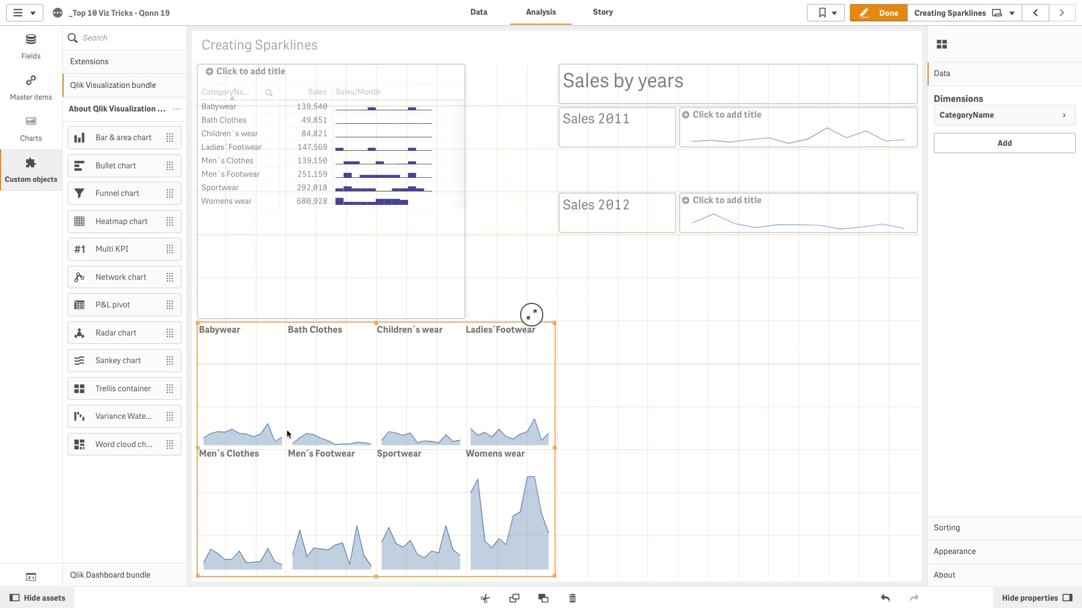
Set the trellis Number of columns to 1 and drag the container narrower.
{"action": "left_click", "coordinate": [970, 552]}
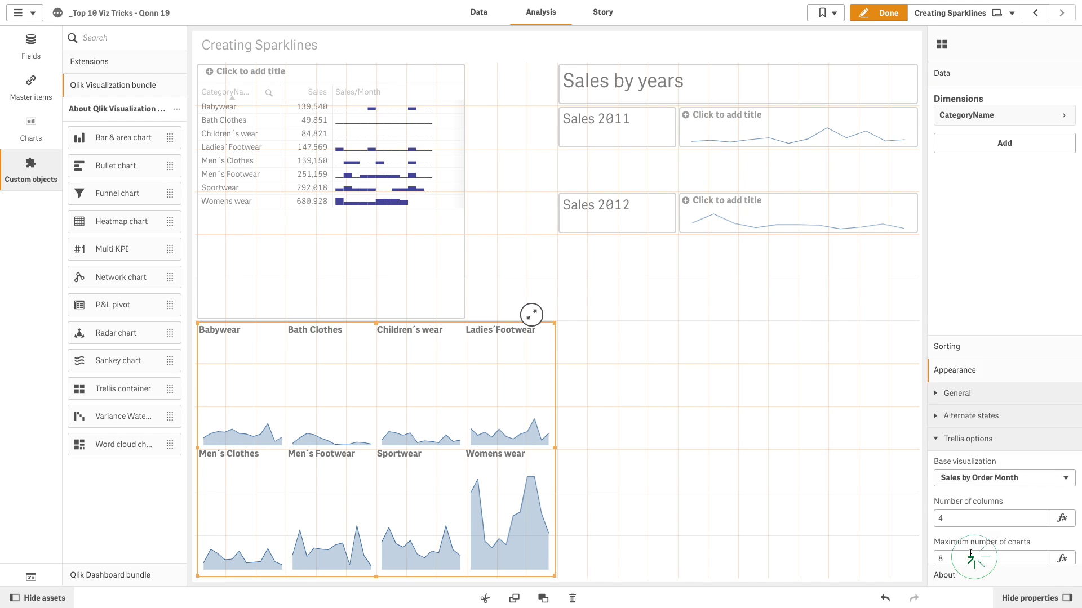
{"action": "double_click", "coordinate": [960, 270]}
{"action": "type", "text": "1"}
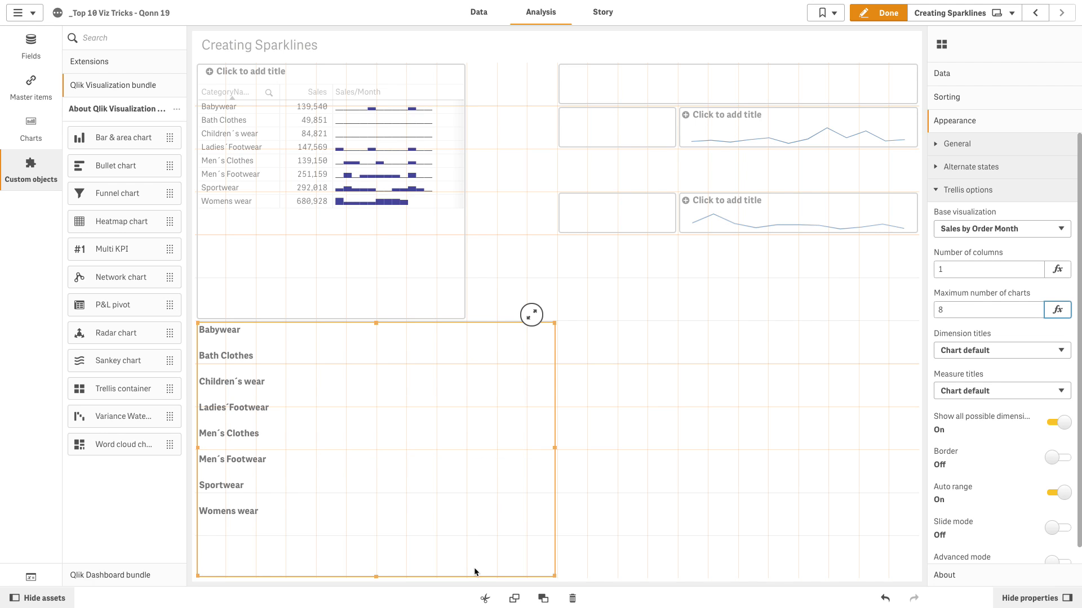
{"action": "left_click_drag", "start_coordinate": [552, 573], "coordinate": [492, 572]}
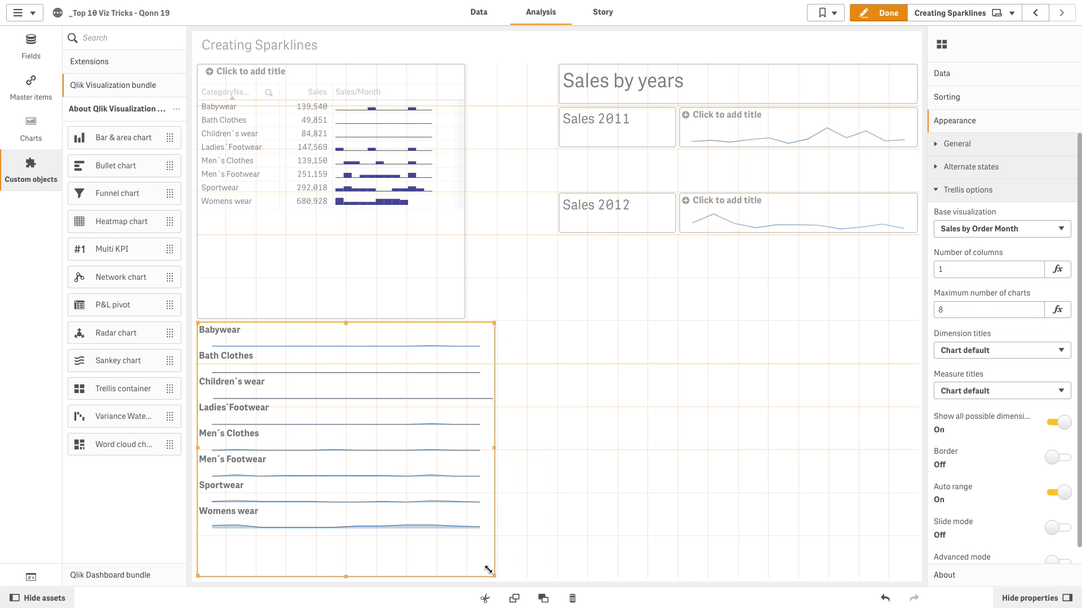
Finish editing to view the Creating Sparklines sheet with its table, yearly sparklines and category trellis.
{"action": "left_click", "coordinate": [889, 14]}
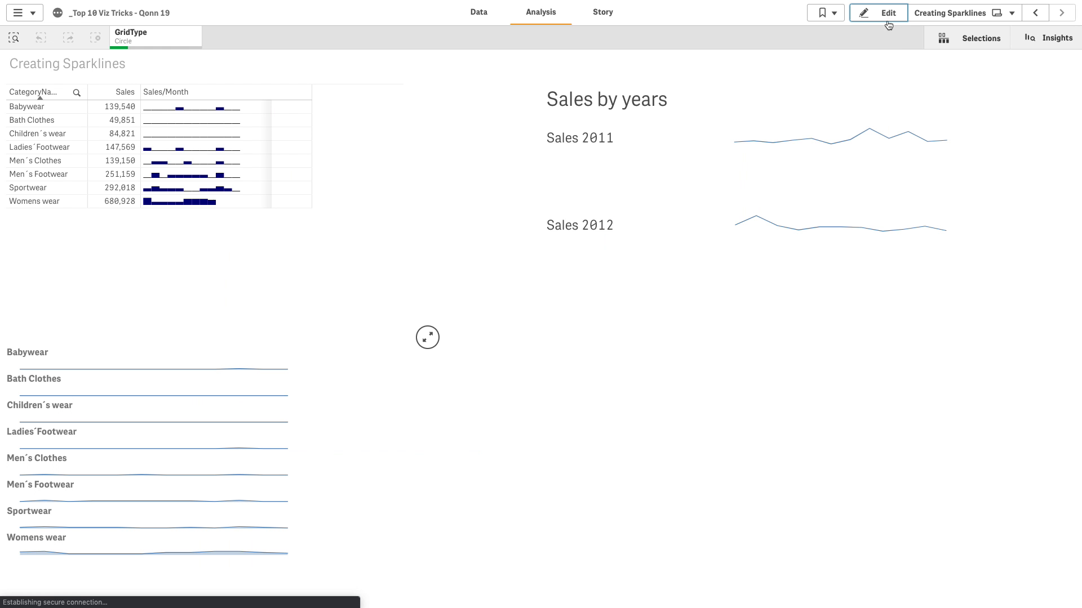